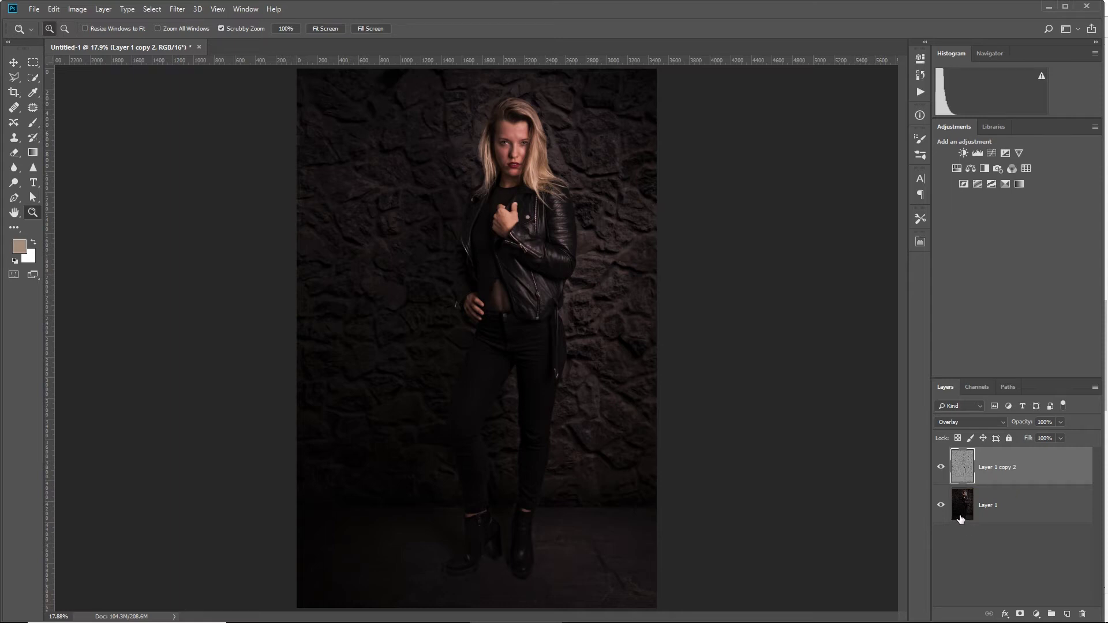
Toggle Layer 1 copy 2's visibility to compare the portrait with and without the Overlay texture, ending hidden.
{"action": "left_click", "coordinate": [941, 468]}
{"action": "left_click", "coordinate": [943, 471]}
{"action": "left_click", "coordinate": [943, 470]}
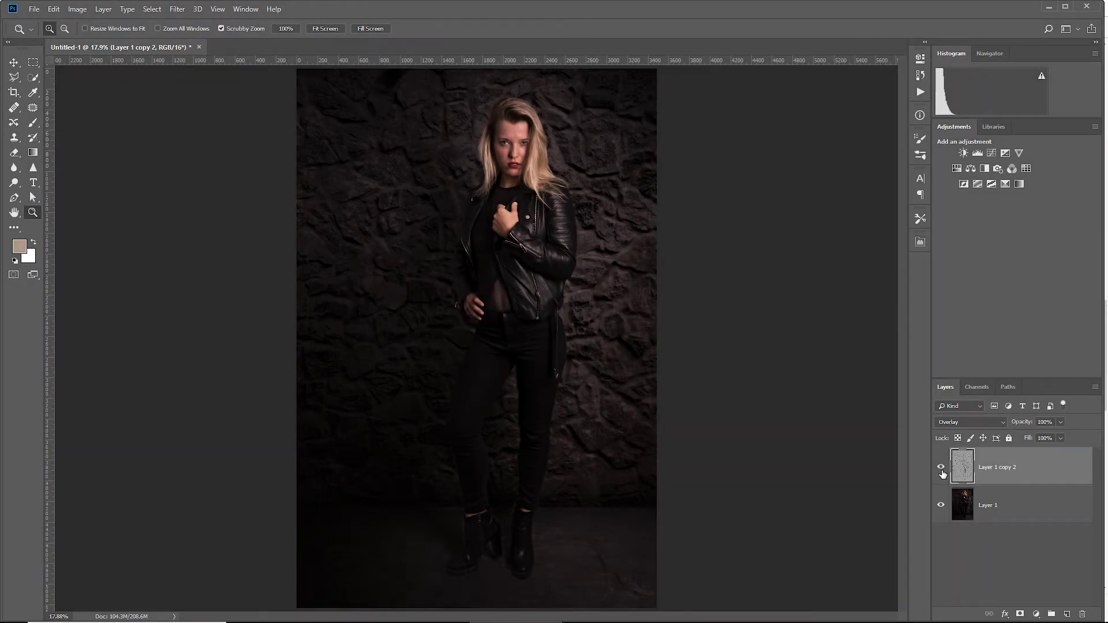
{"action": "left_click", "coordinate": [941, 468]}
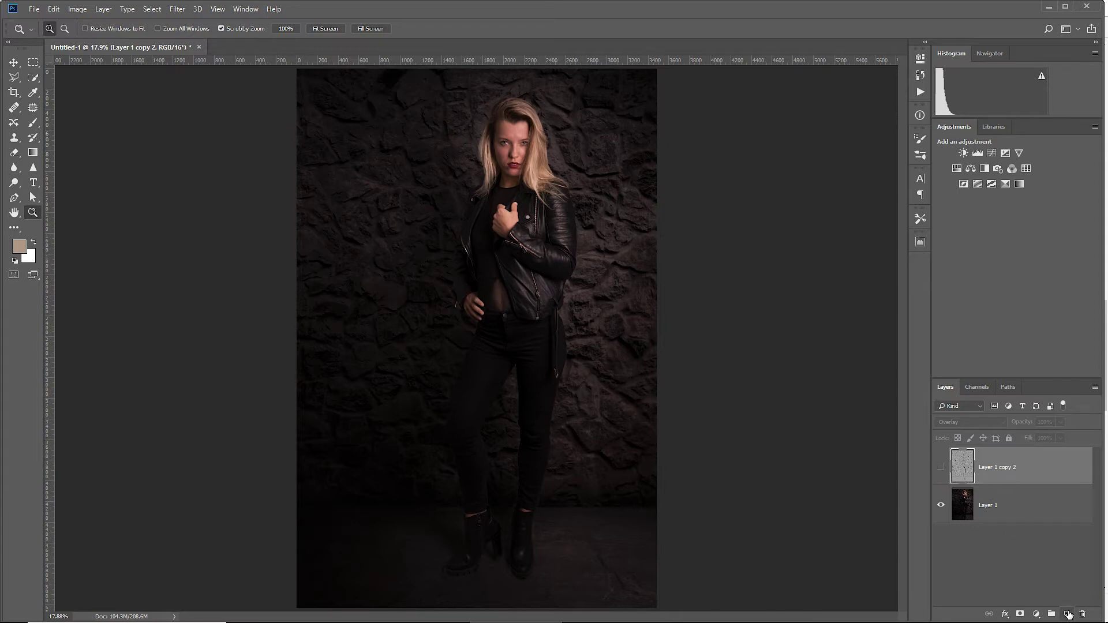
Add a new Layer 2 filled with 50% Gray and set its blend mode to Soft Light.
{"action": "left_click", "coordinate": [1067, 614]}
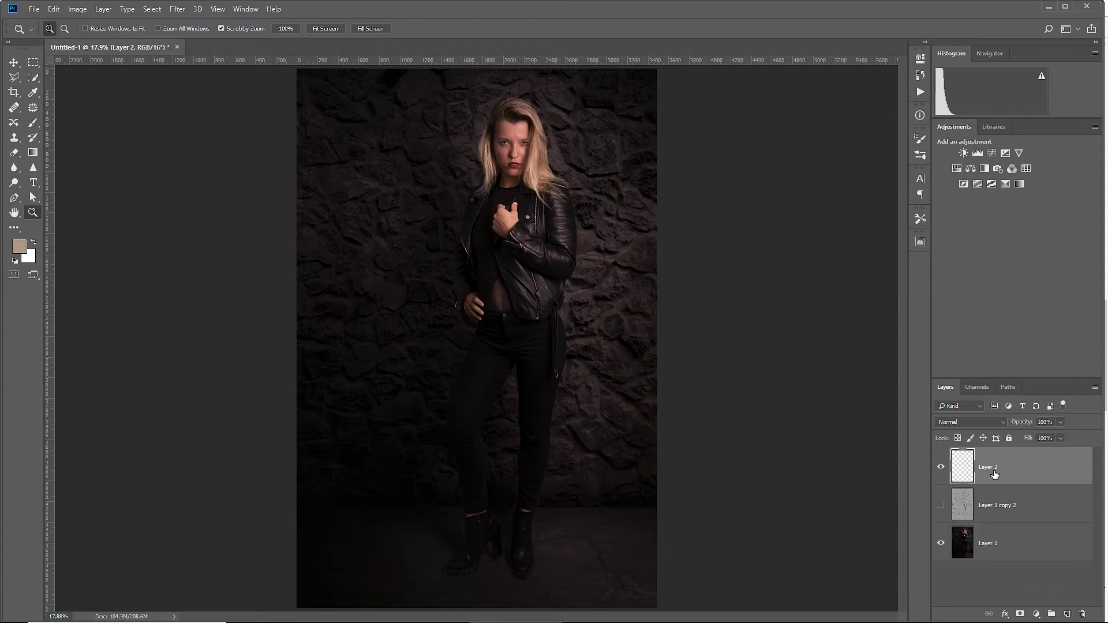
{"action": "key", "text": "shift+F5"}
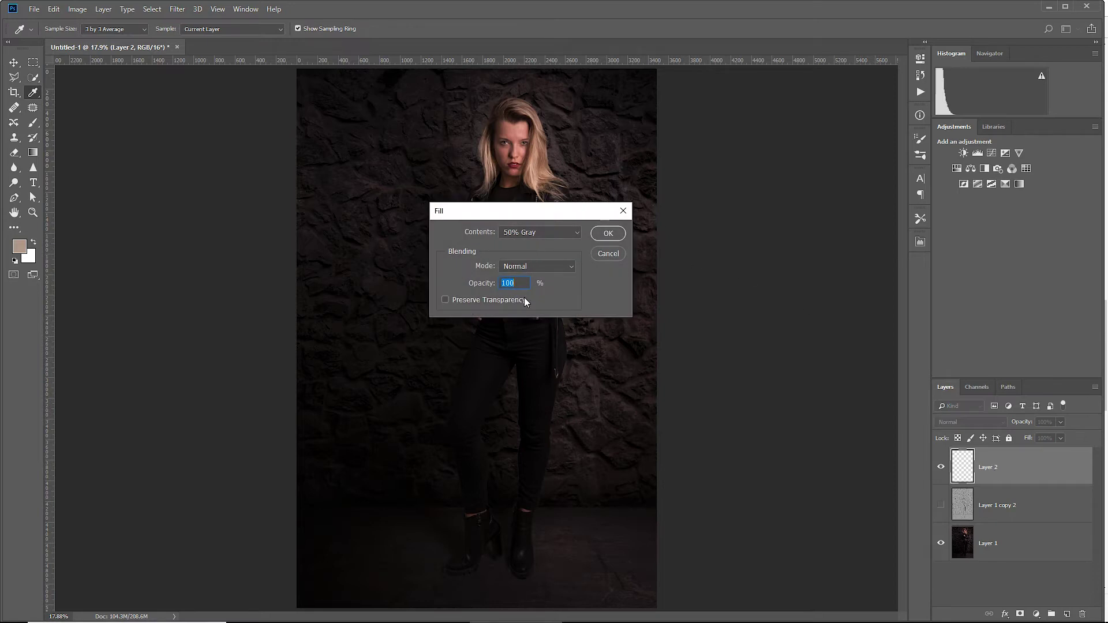
{"action": "left_click", "coordinate": [611, 234]}
{"action": "key", "text": "z"}
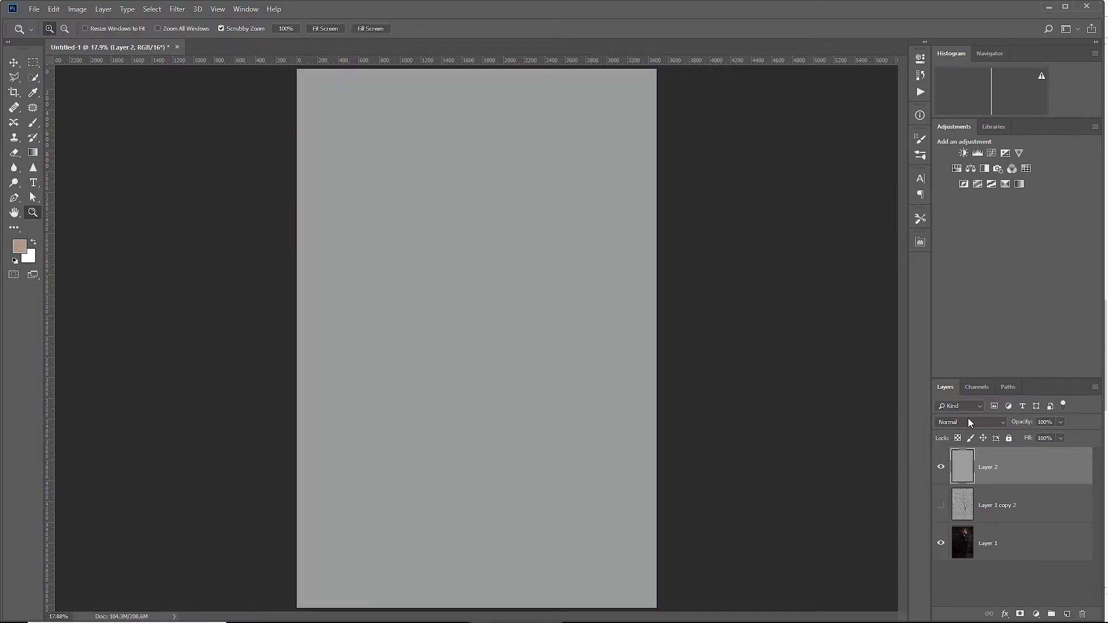
{"action": "left_click", "coordinate": [967, 421]}
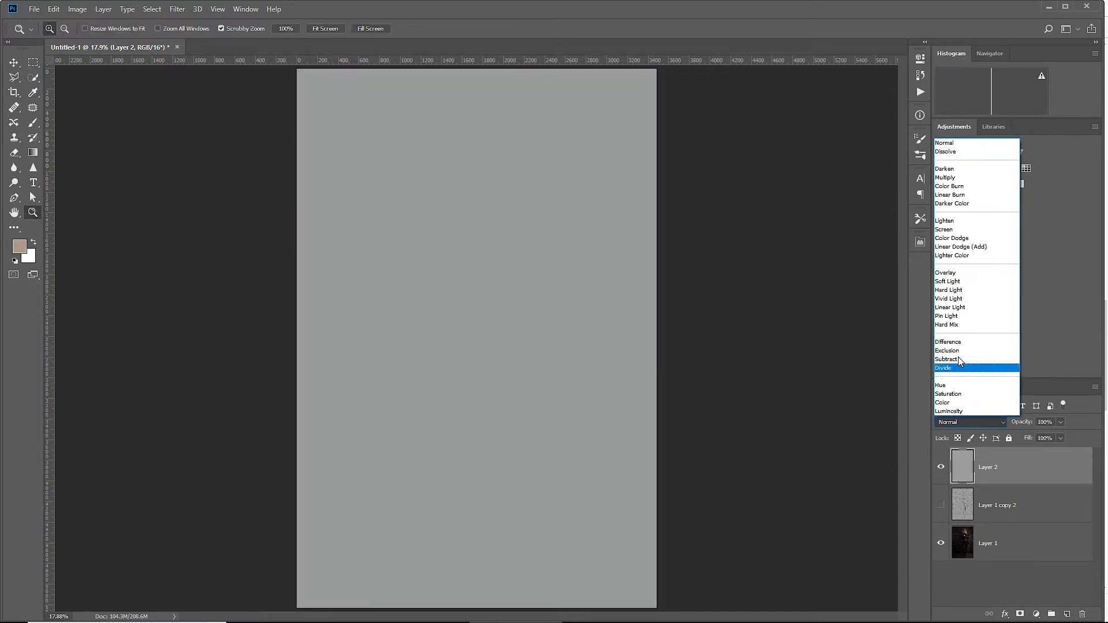
{"action": "left_click", "coordinate": [963, 282]}
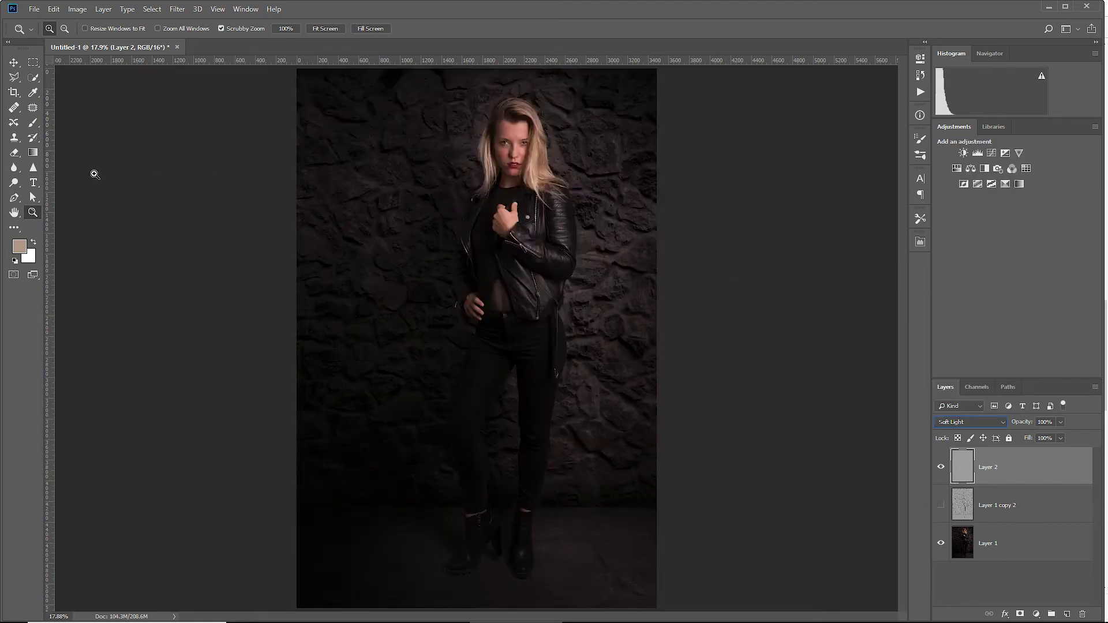
{"action": "left_click", "coordinate": [15, 183]}
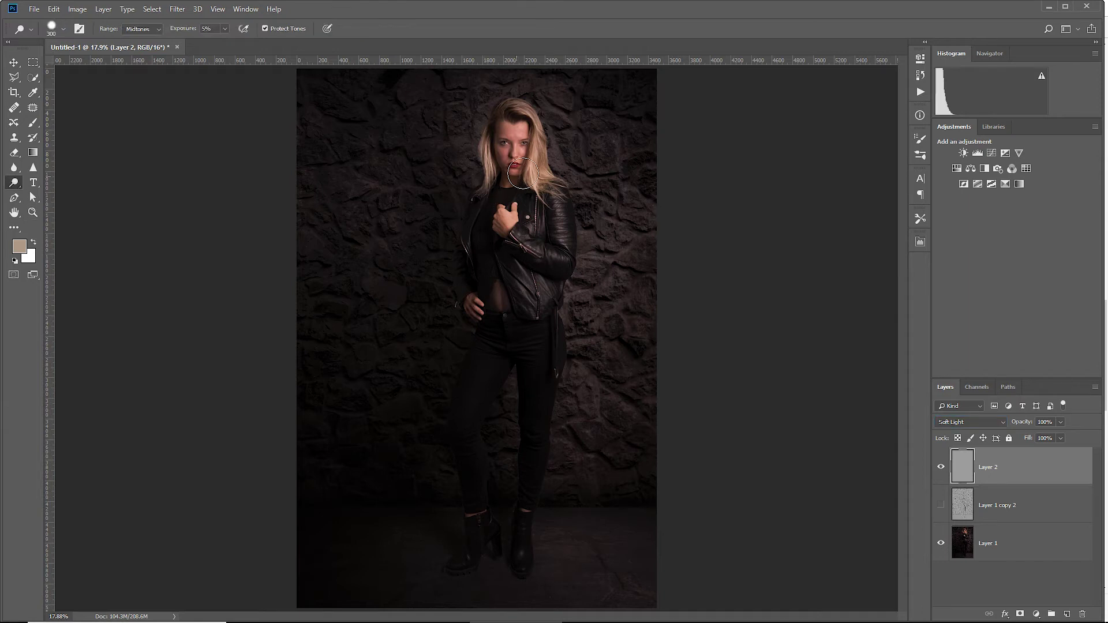
Dodge the nose and right cheek on Layer 2, toggle it to compare, then delete Layer 2.
{"action": "scroll", "coordinate": [516, 162], "scroll_direction": "up", "scroll_amount": 6}
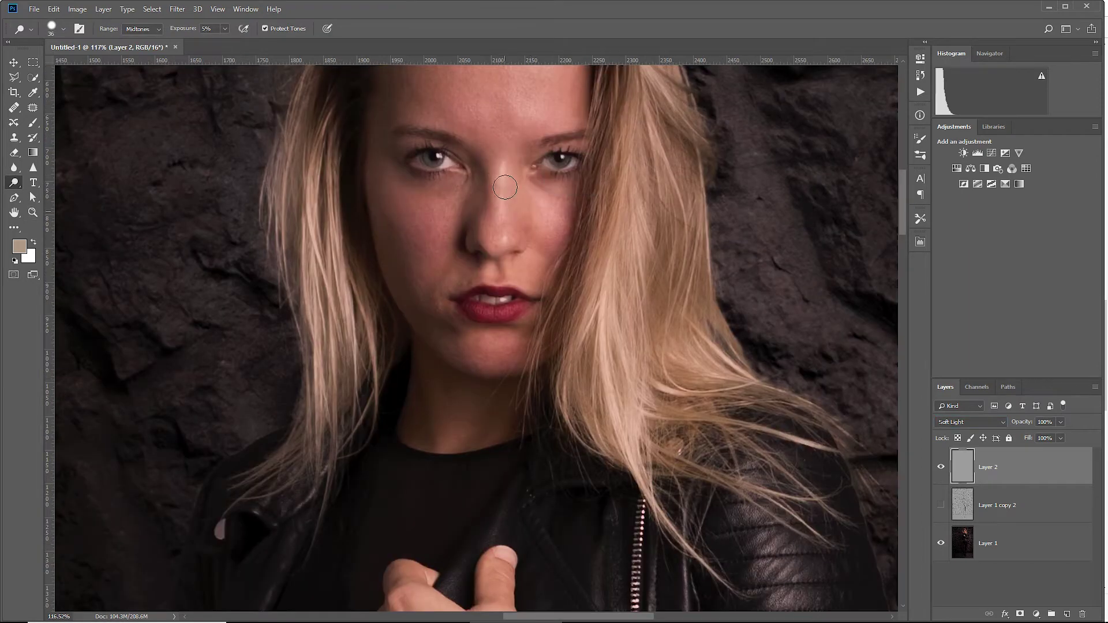
{"action": "mouse_move", "coordinate": [474, 181]}
{"action": "left_mouse_down"}
{"action": "mouse_move", "coordinate": [501, 169]}
{"action": "mouse_move", "coordinate": [506, 208]}
{"action": "mouse_move", "coordinate": [542, 228]}
{"action": "left_mouse_up"}
{"action": "left_click", "coordinate": [941, 467]}
{"action": "left_click", "coordinate": [940, 467]}
{"action": "left_click", "coordinate": [941, 467]}
{"action": "left_click", "coordinate": [941, 466]}
{"action": "left_click", "coordinate": [940, 467]}
{"action": "left_click", "coordinate": [941, 467]}
{"action": "key", "text": "ctrl+0"}
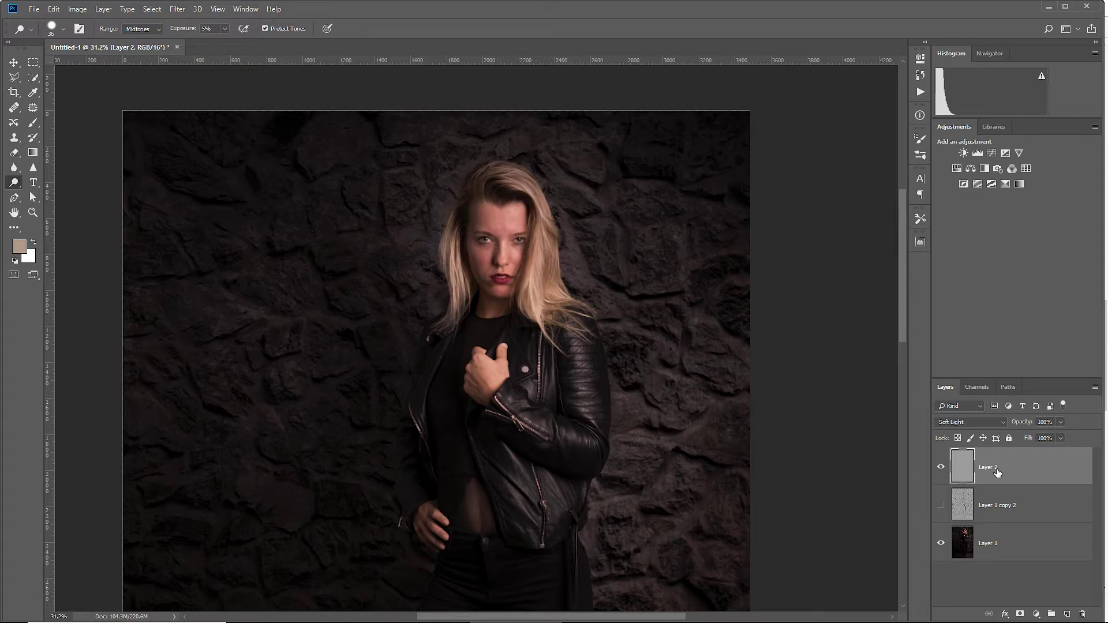
{"action": "left_click_drag", "start_coordinate": [1006, 474], "coordinate": [1083, 613]}
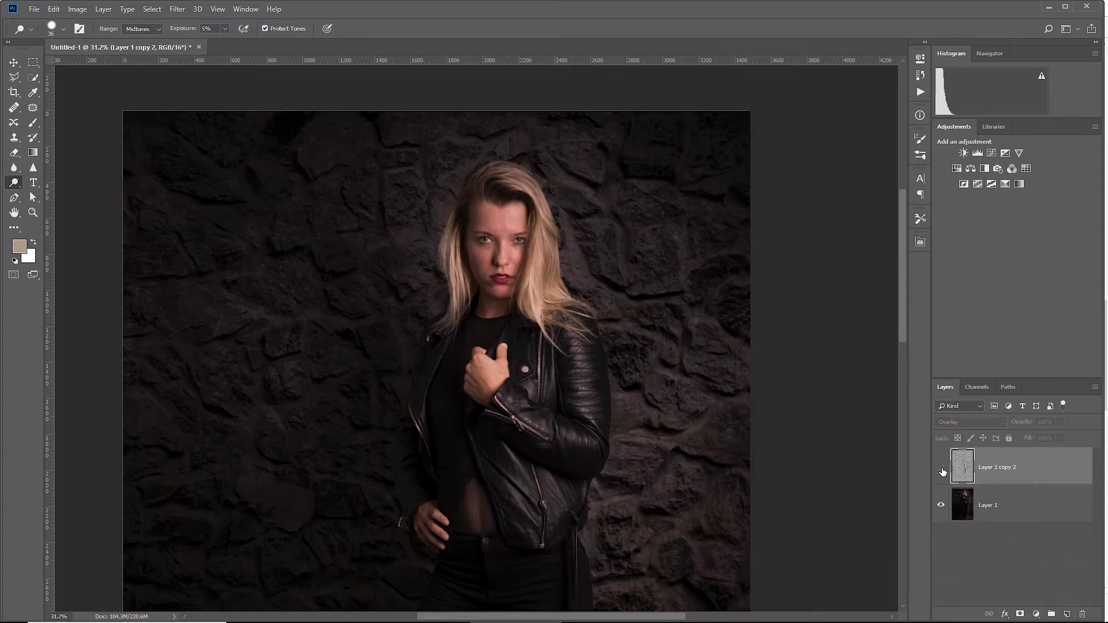
Show Layer 1 copy 2 again and toggle it and Layer 1 to compare texture against the photo.
{"action": "left_click", "coordinate": [942, 469]}
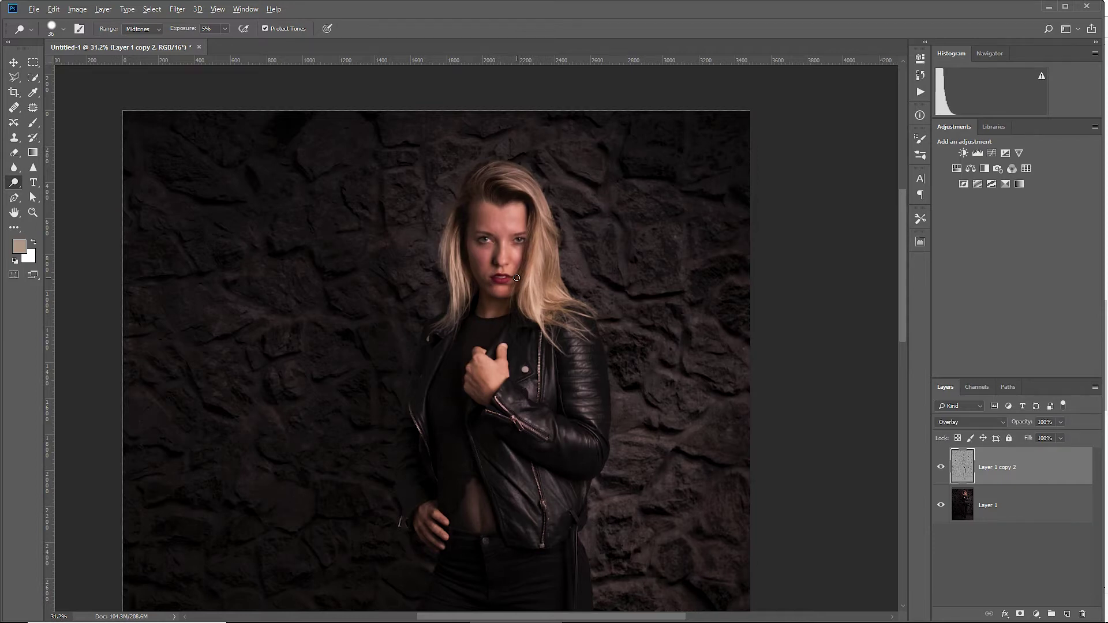
{"action": "scroll", "coordinate": [509, 277], "scroll_direction": "up", "scroll_amount": 3}
{"action": "left_click", "coordinate": [940, 470]}
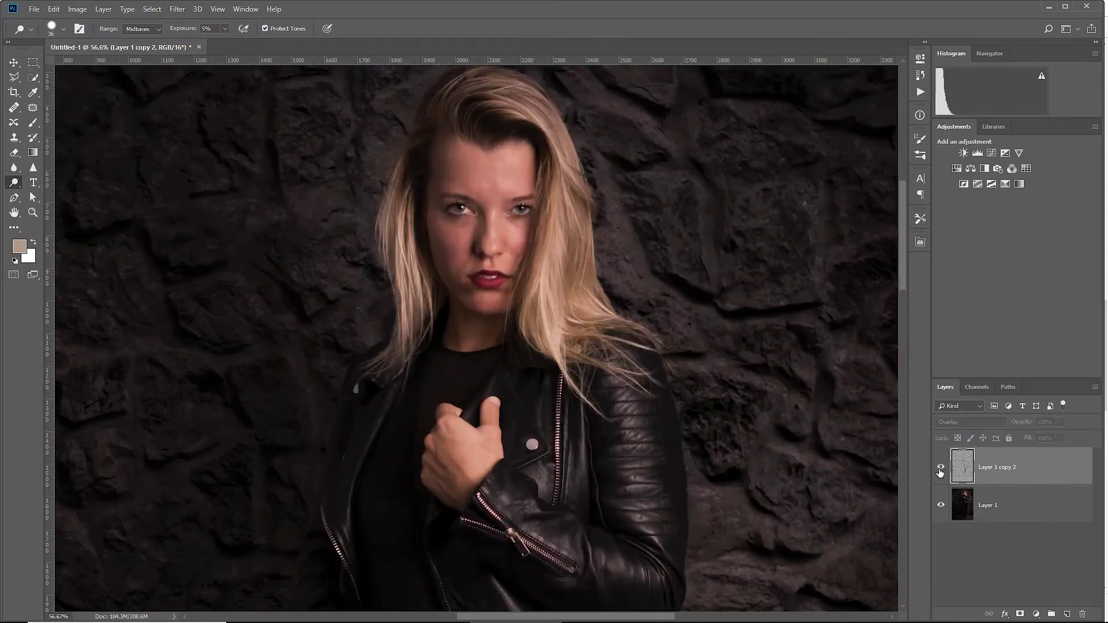
{"action": "left_click", "coordinate": [941, 470]}
{"action": "left_click", "coordinate": [940, 470]}
{"action": "left_click", "coordinate": [940, 470], "text": "alt"}
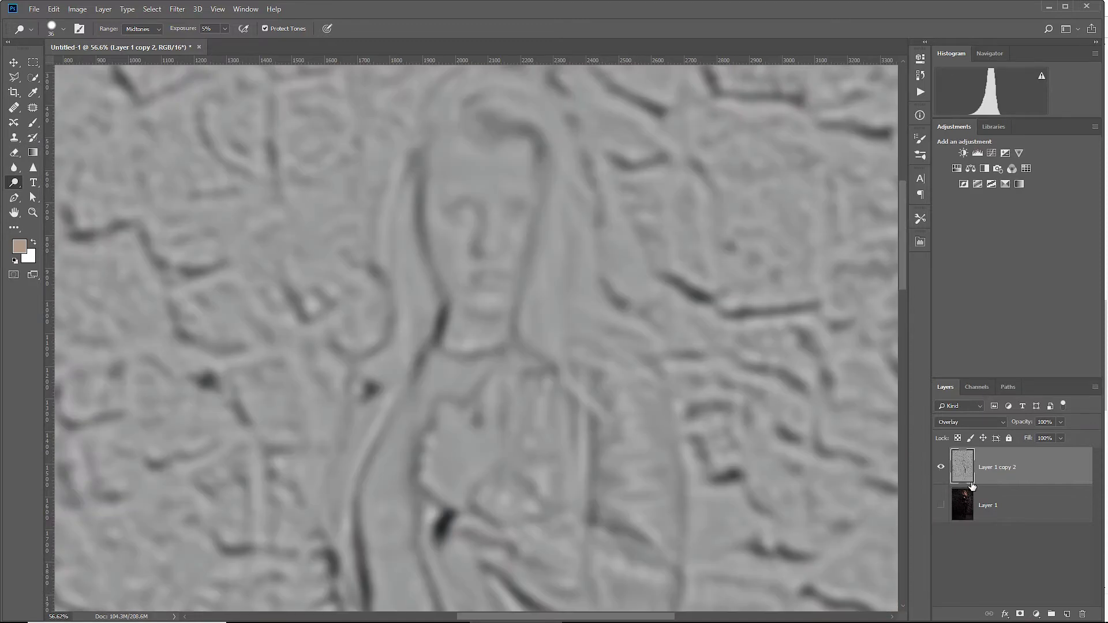
{"action": "left_click", "coordinate": [942, 470], "text": "alt"}
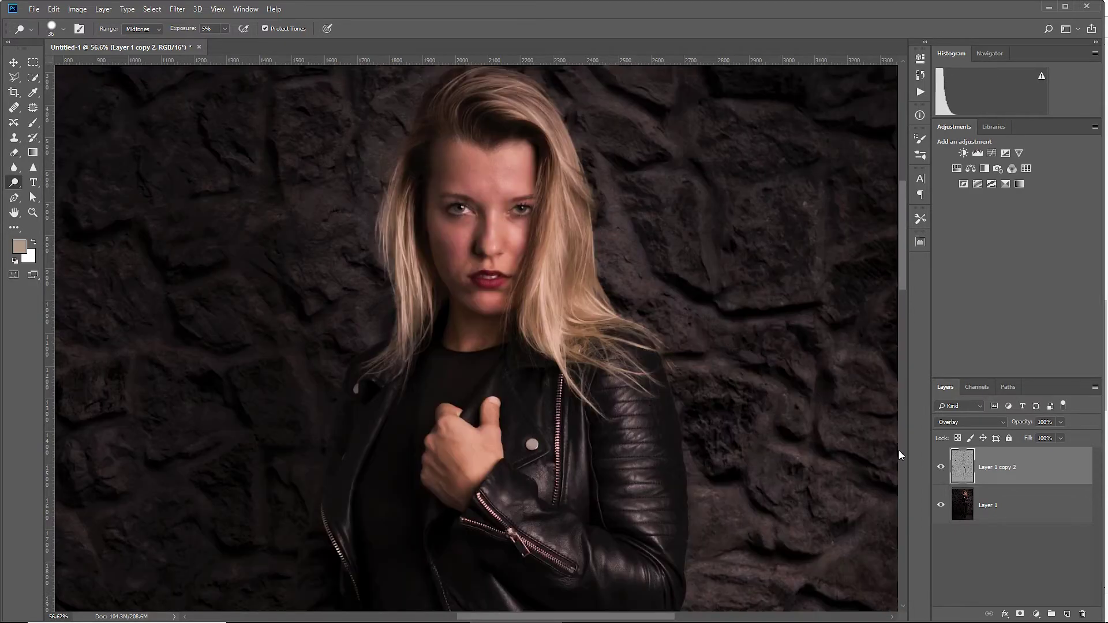
Zoom back out and delete the Layer 1 copy 2 Overlay layer.
{"action": "scroll", "coordinate": [716, 358], "scroll_direction": "down", "scroll_amount": 3}
{"action": "scroll", "coordinate": [652, 281], "scroll_direction": "down", "scroll_amount": 4}
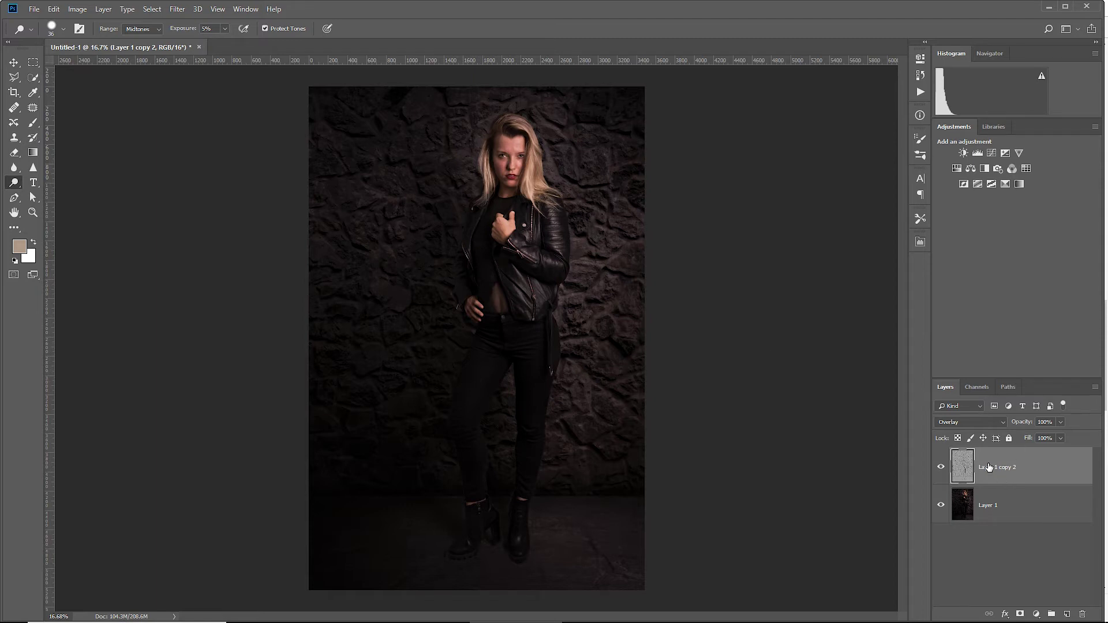
{"action": "key", "text": "Delete"}
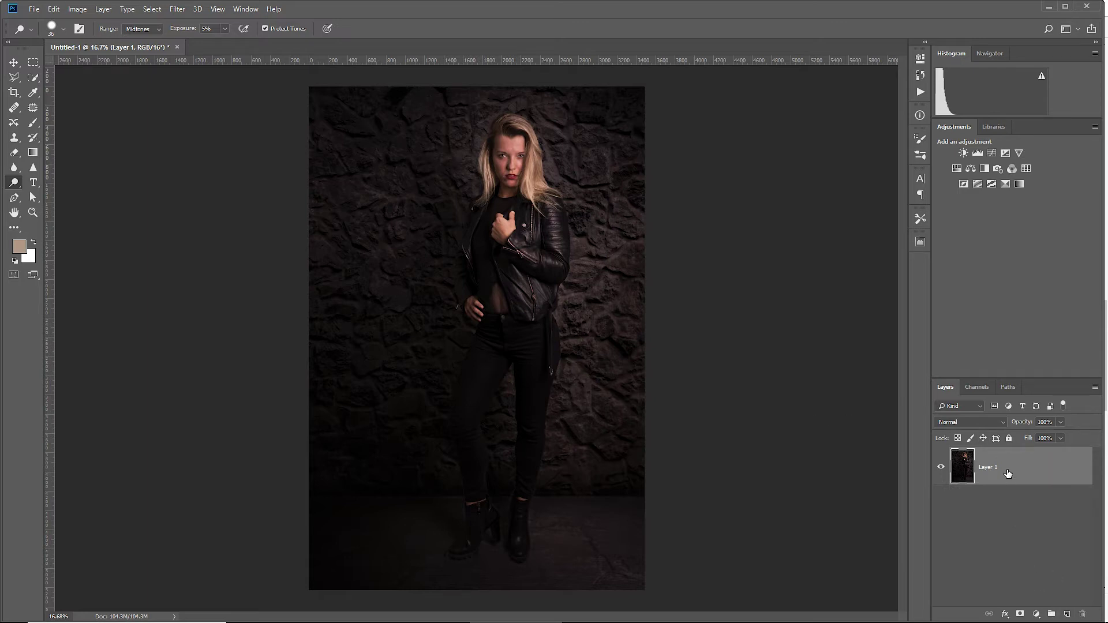
Duplicate Layer 1 twice with Layer > Duplicate Layer, creating Layer 1 copy and Layer 1 copy 2.
{"action": "left_click", "coordinate": [104, 10]}
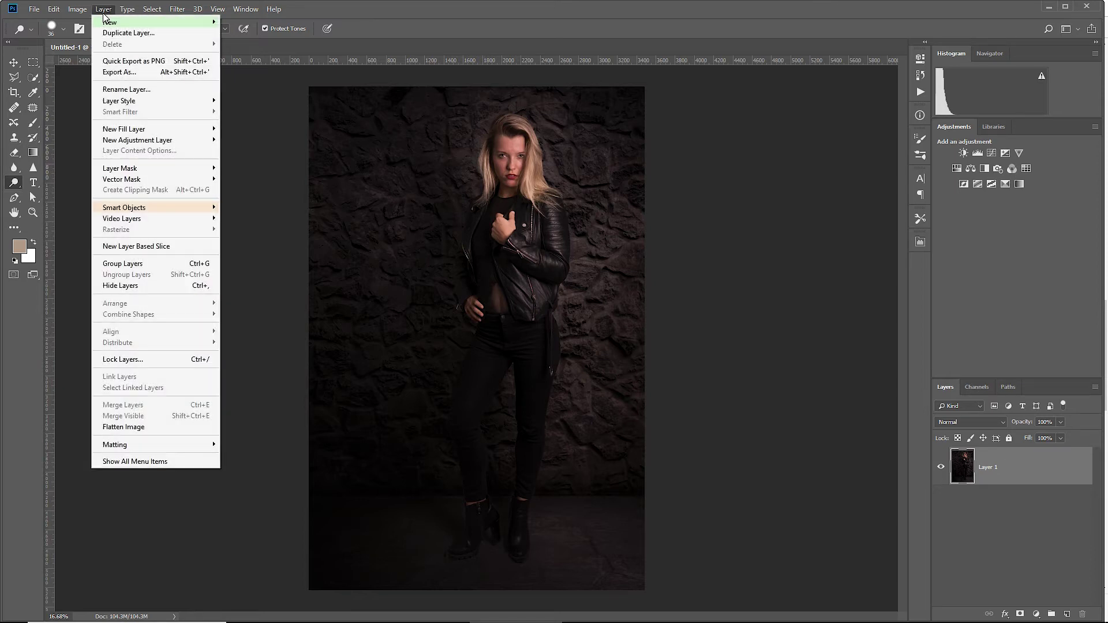
{"action": "left_click", "coordinate": [104, 29]}
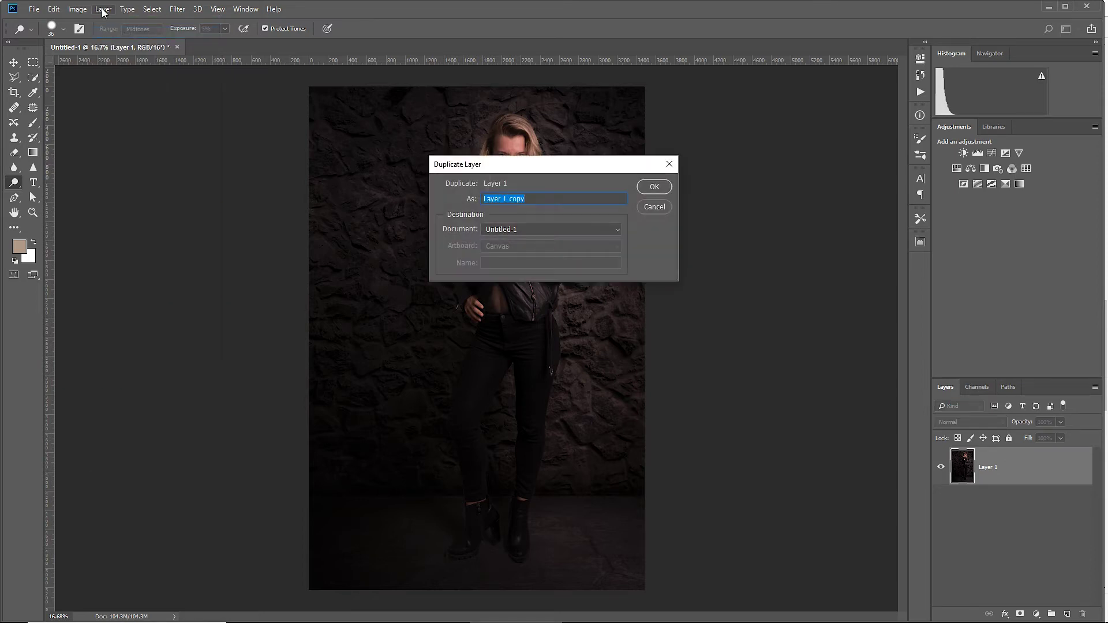
{"action": "key", "text": "Return"}
{"action": "left_click", "coordinate": [103, 10]}
{"action": "left_click", "coordinate": [122, 33]}
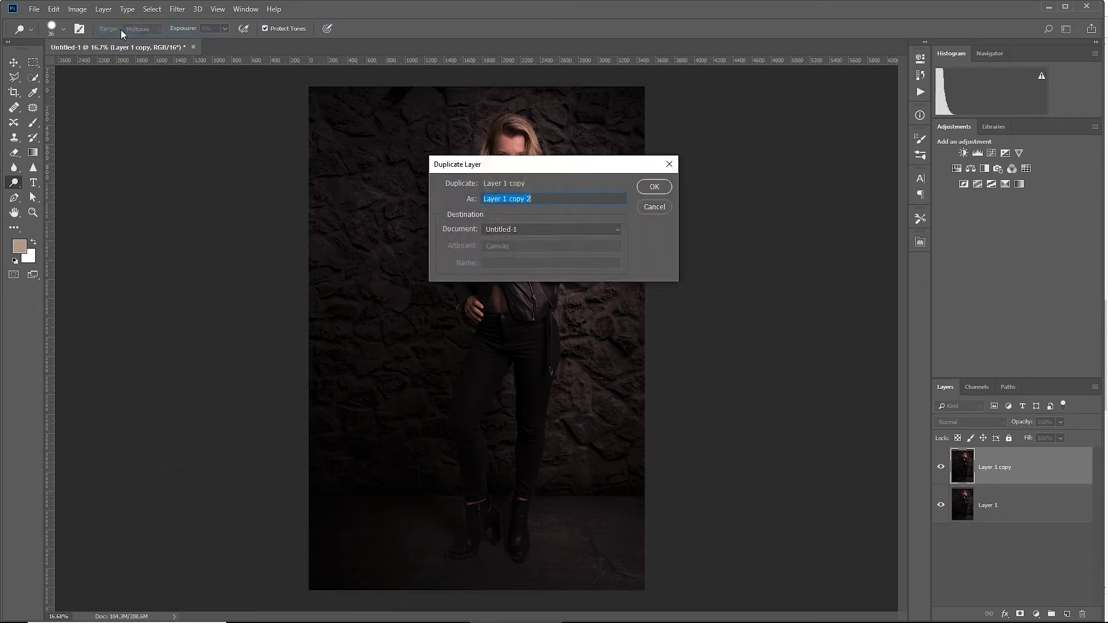
{"action": "key", "text": "Return"}
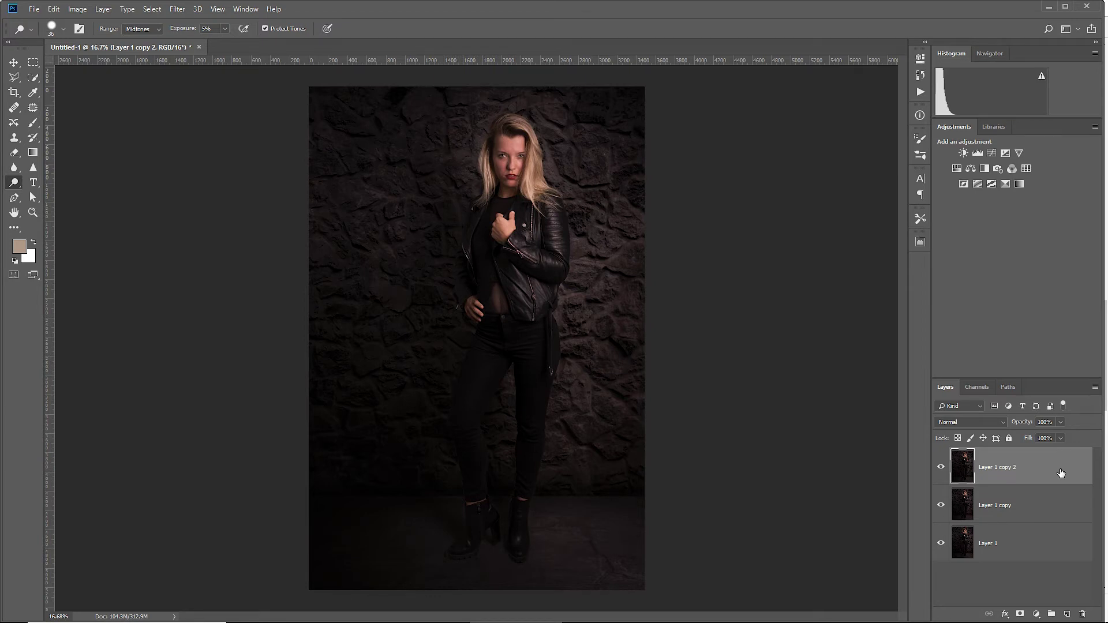
Invert Layer 1 copy 2 with Image > Adjustments > Invert and set its blend mode to Vivid Light.
{"action": "left_click", "coordinate": [77, 9]}
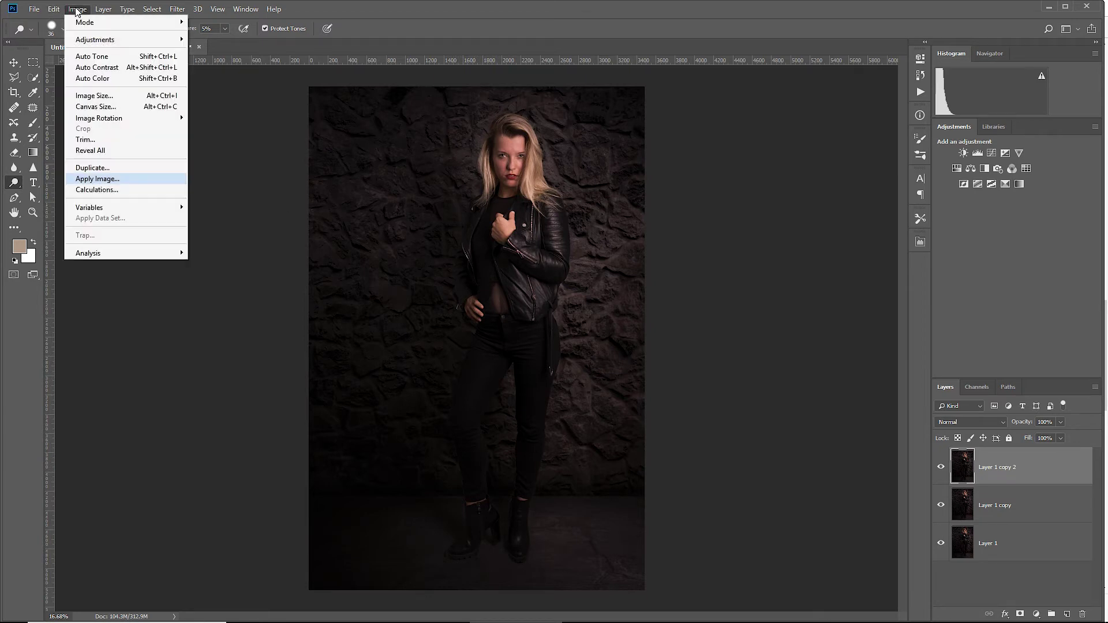
{"action": "mouse_move", "coordinate": [97, 41]}
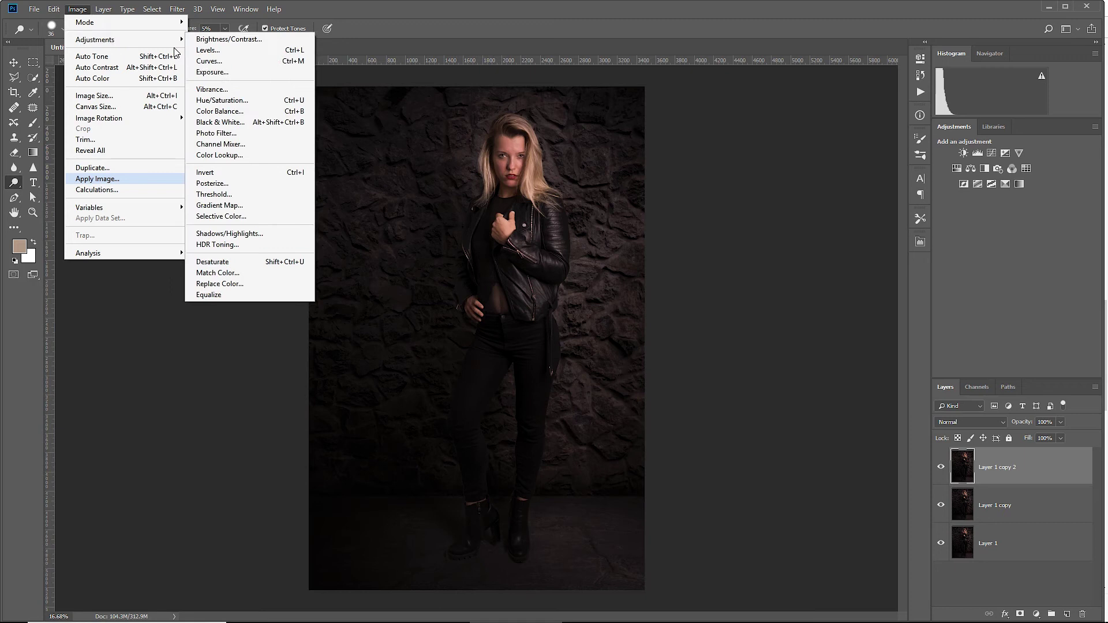
{"action": "left_click", "coordinate": [294, 177]}
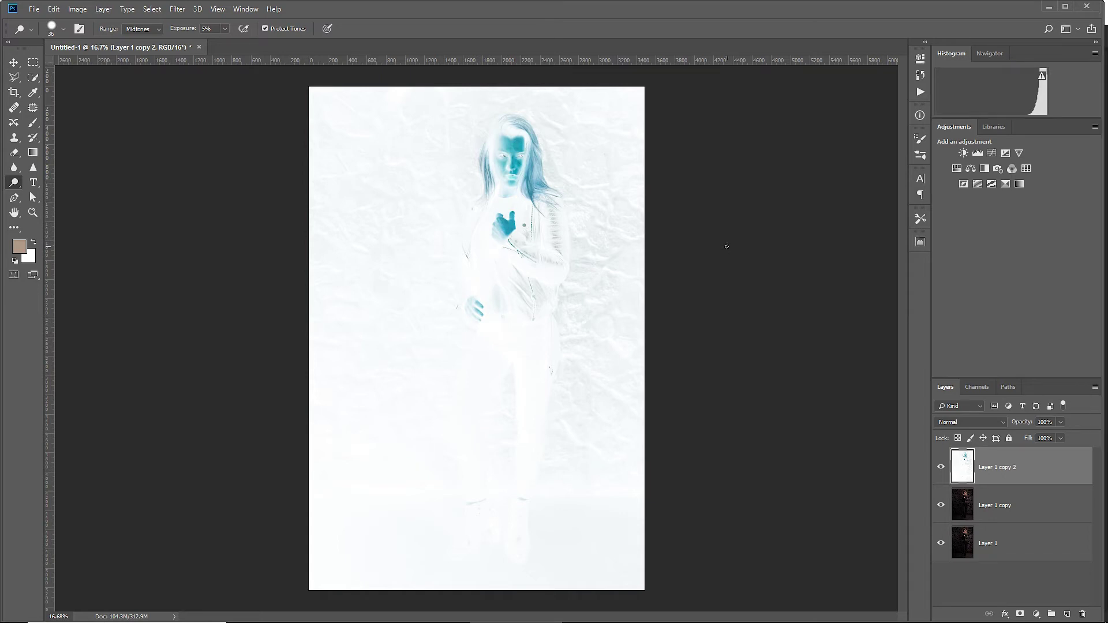
{"action": "left_click", "coordinate": [955, 420]}
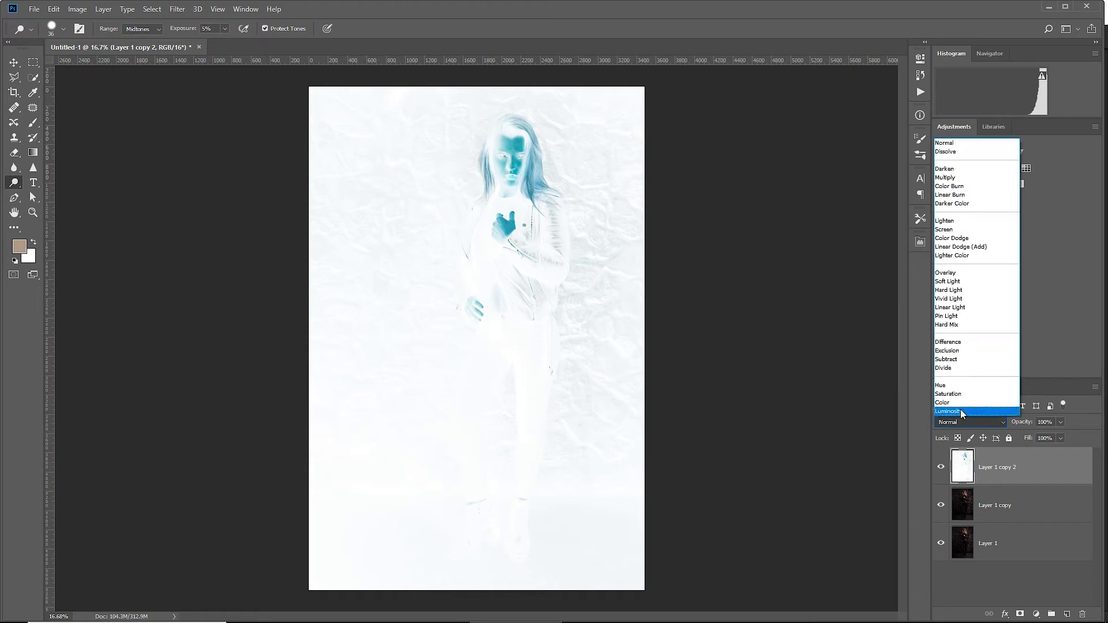
{"action": "left_click", "coordinate": [976, 299]}
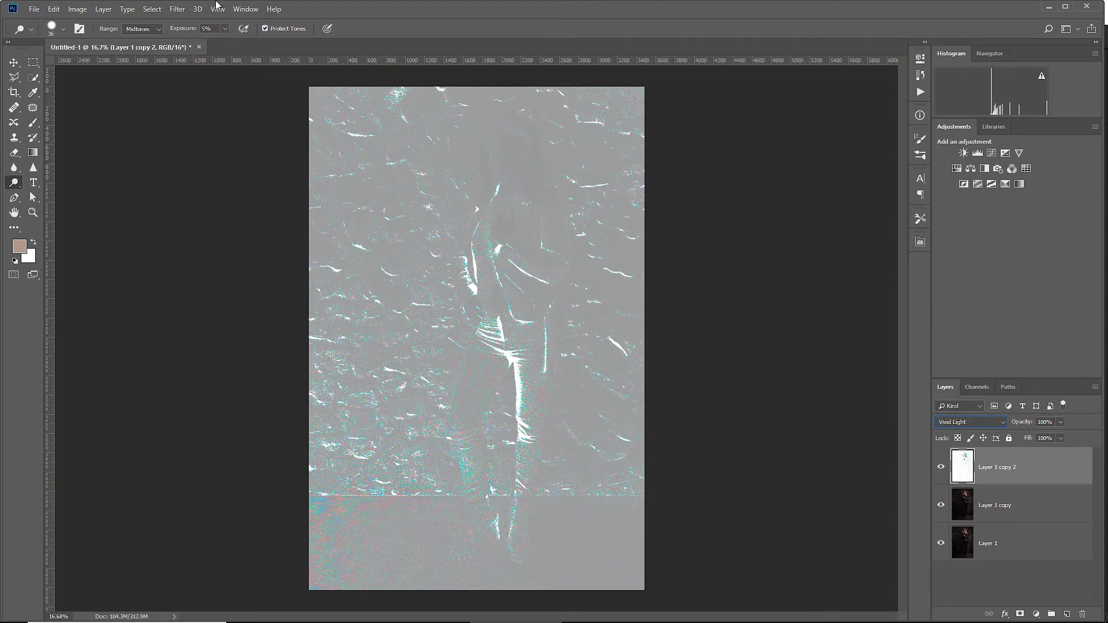
Apply a Surface Blur with Radius 30 pixels and Threshold 40 levels to Layer 1 copy 2.
{"action": "left_click", "coordinate": [182, 12]}
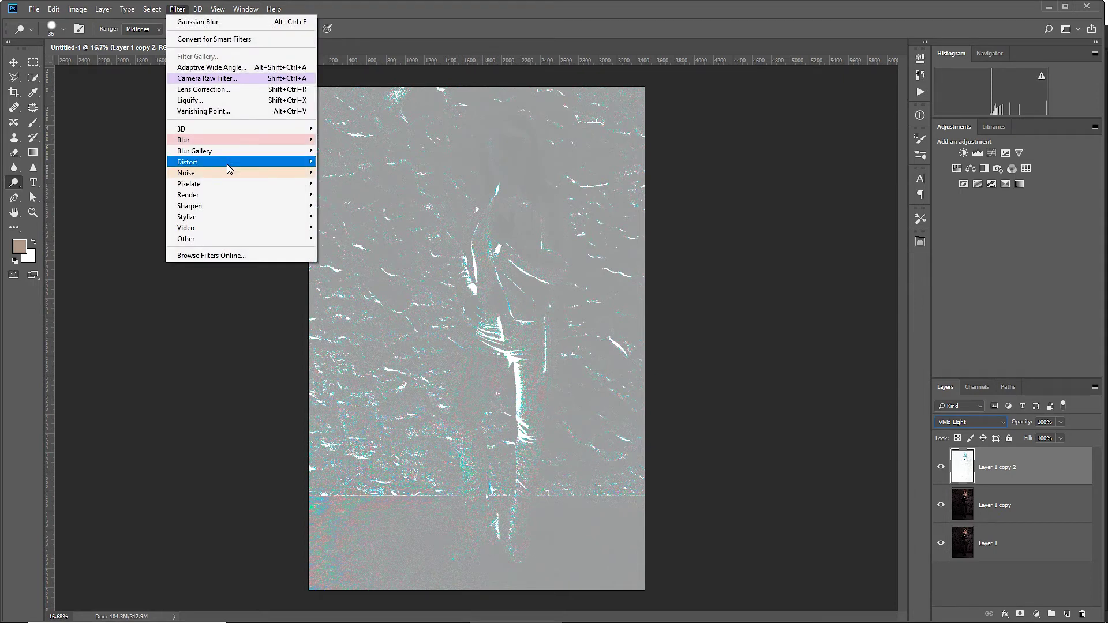
{"action": "mouse_move", "coordinate": [242, 141]}
{"action": "left_click", "coordinate": [345, 249]}
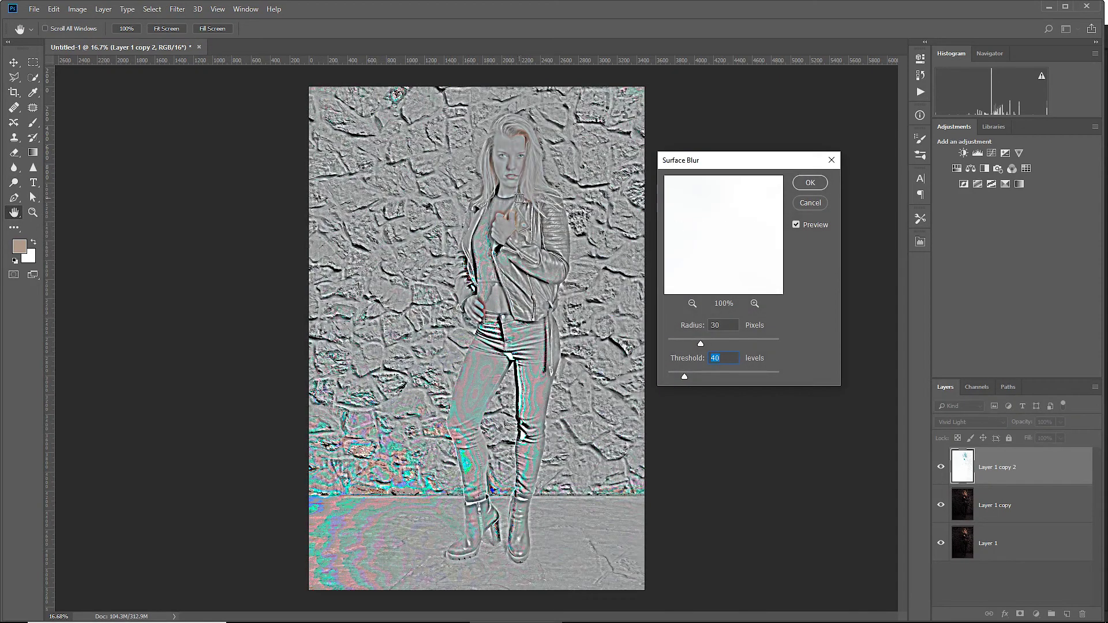
{"action": "mouse_move", "coordinate": [739, 257]}
{"action": "left_mouse_down"}
{"action": "mouse_move", "coordinate": [762, 198]}
{"action": "mouse_move", "coordinate": [725, 203]}
{"action": "mouse_move", "coordinate": [738, 269]}
{"action": "left_mouse_up"}
{"action": "left_click", "coordinate": [725, 325]}
{"action": "left_click", "coordinate": [731, 361]}
{"action": "double_click", "coordinate": [732, 360]}
{"action": "left_click", "coordinate": [809, 182]}
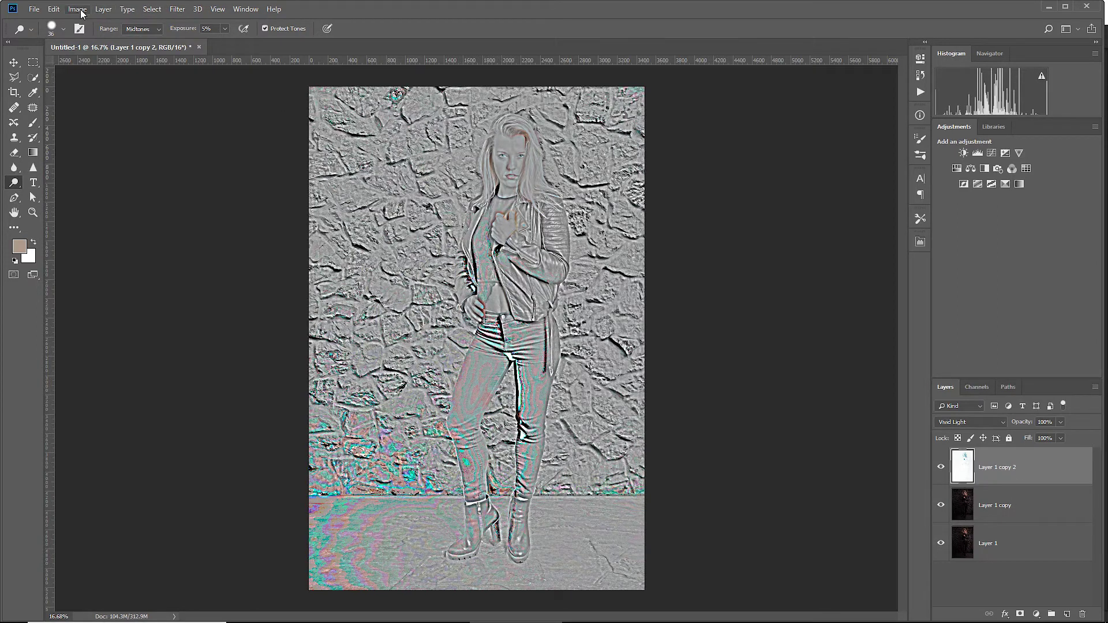
Merge Layer 1 copy 2 down into Layer 1 copy using Layer > Merge Down.
{"action": "left_click", "coordinate": [103, 8]}
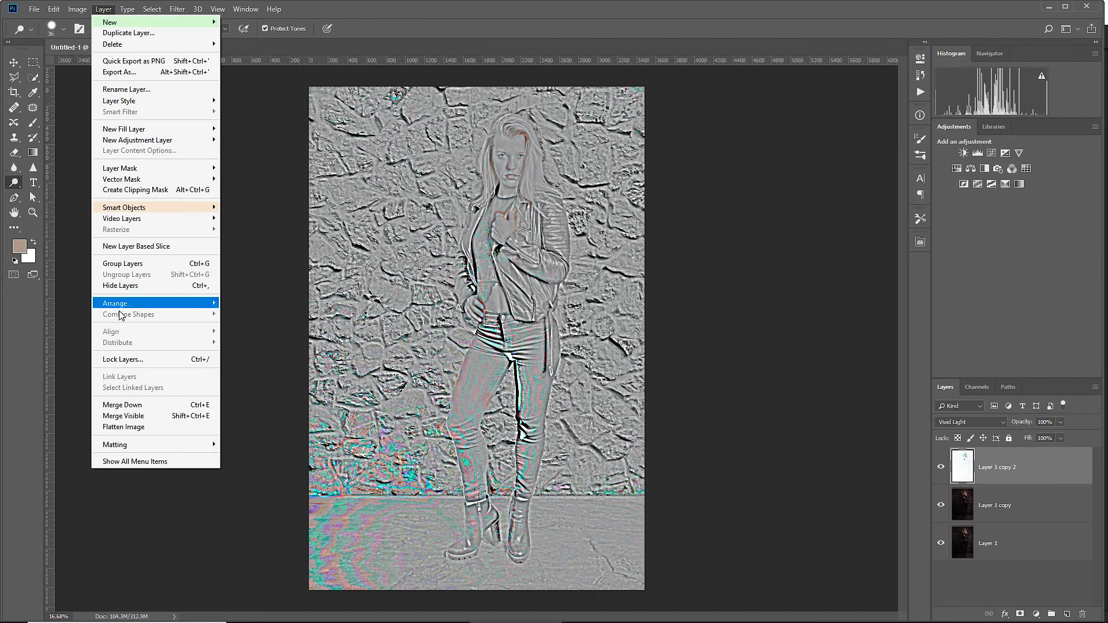
{"action": "left_click", "coordinate": [161, 405]}
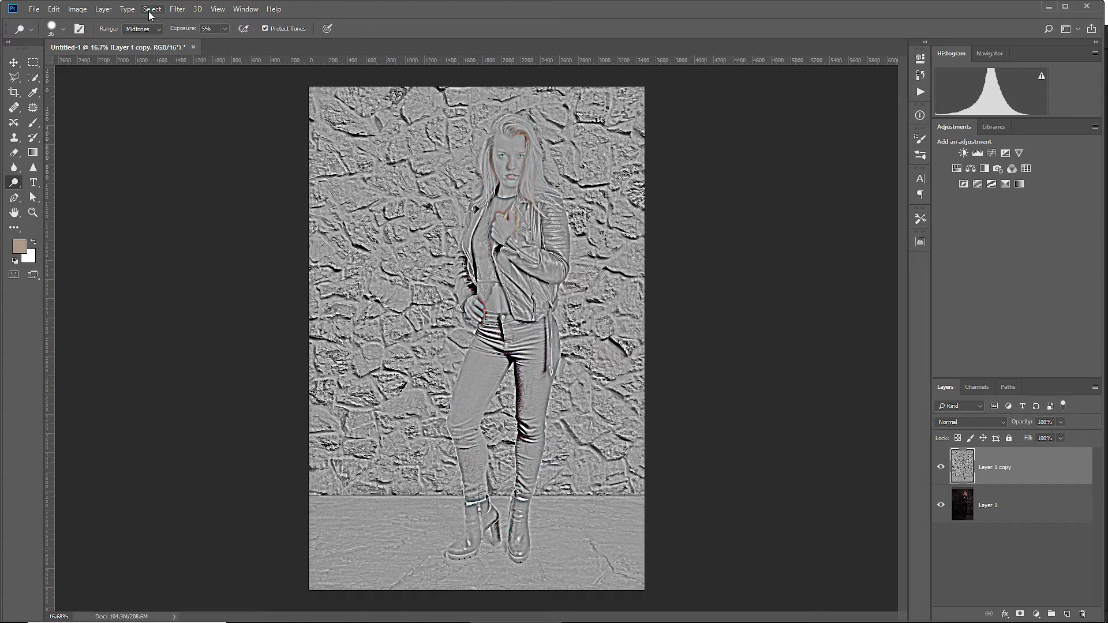
Desaturate Layer 1 copy with Image > Adjustments > Desaturate to strip the colour fringing.
{"action": "left_click", "coordinate": [79, 10]}
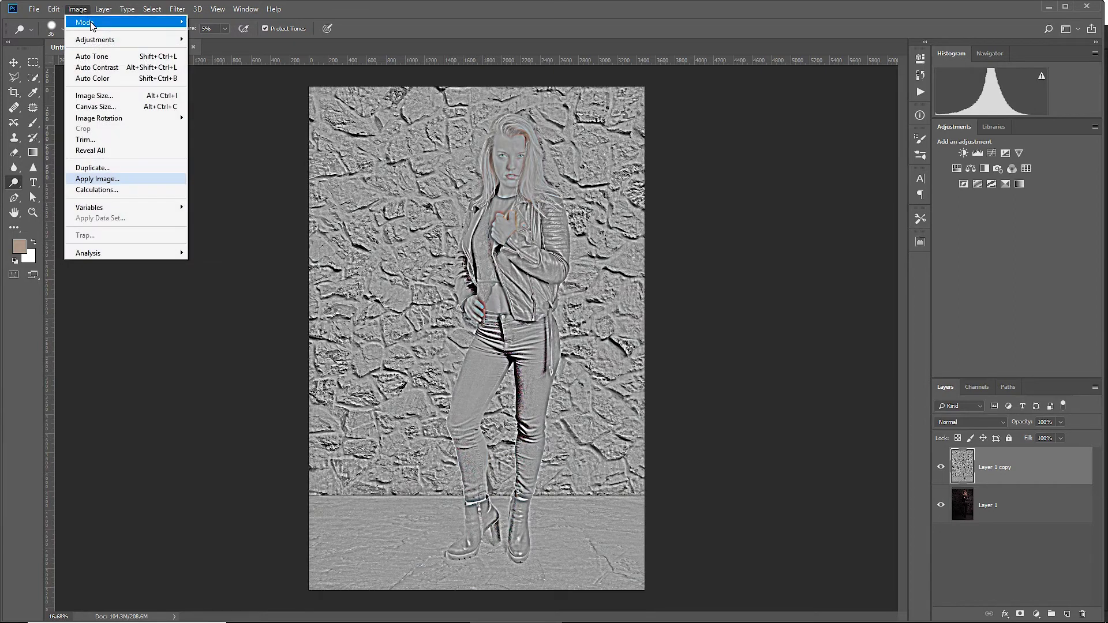
{"action": "mouse_move", "coordinate": [110, 39]}
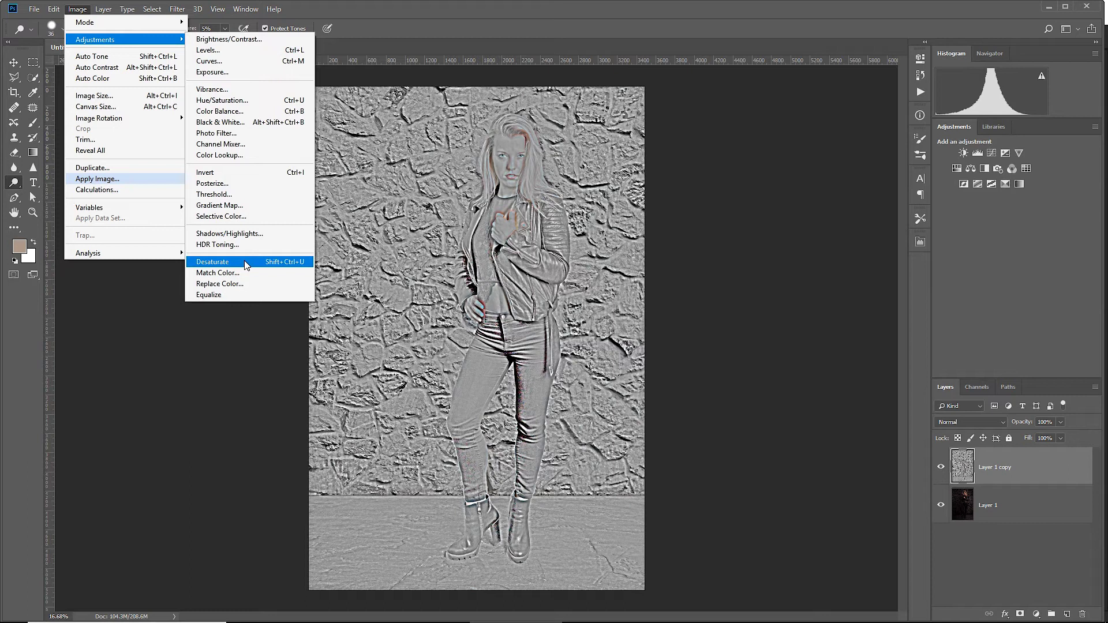
{"action": "left_click", "coordinate": [247, 266]}
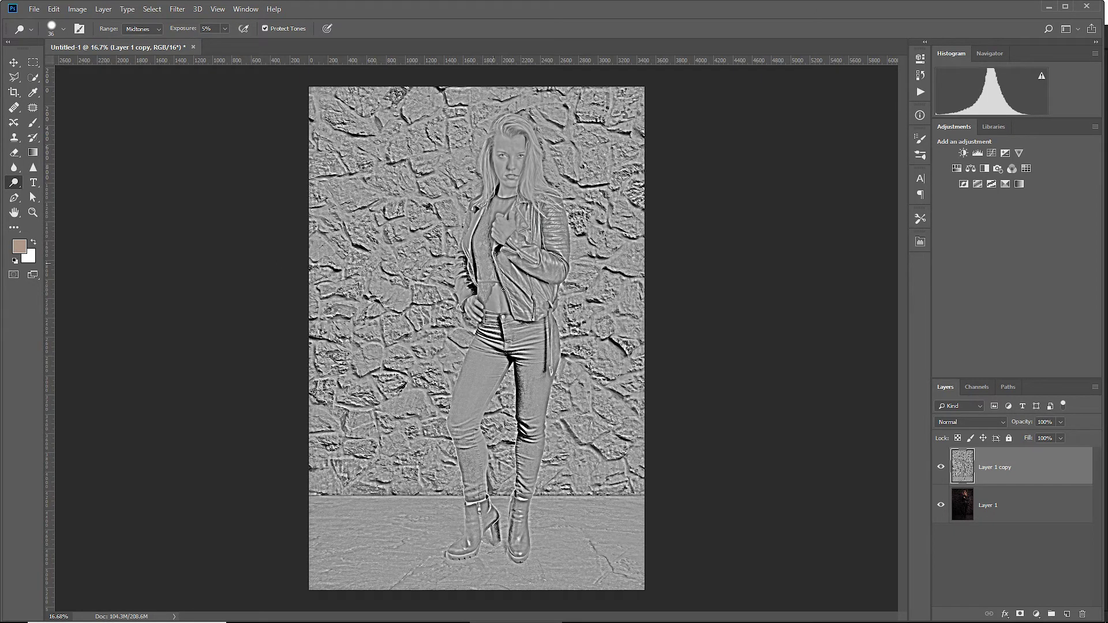
Zoom in and dodge the skin beside the nose, then switch to the Move tool and zoom out.
{"action": "scroll", "coordinate": [482, 189], "scroll_direction": "up", "scroll_amount": 10}
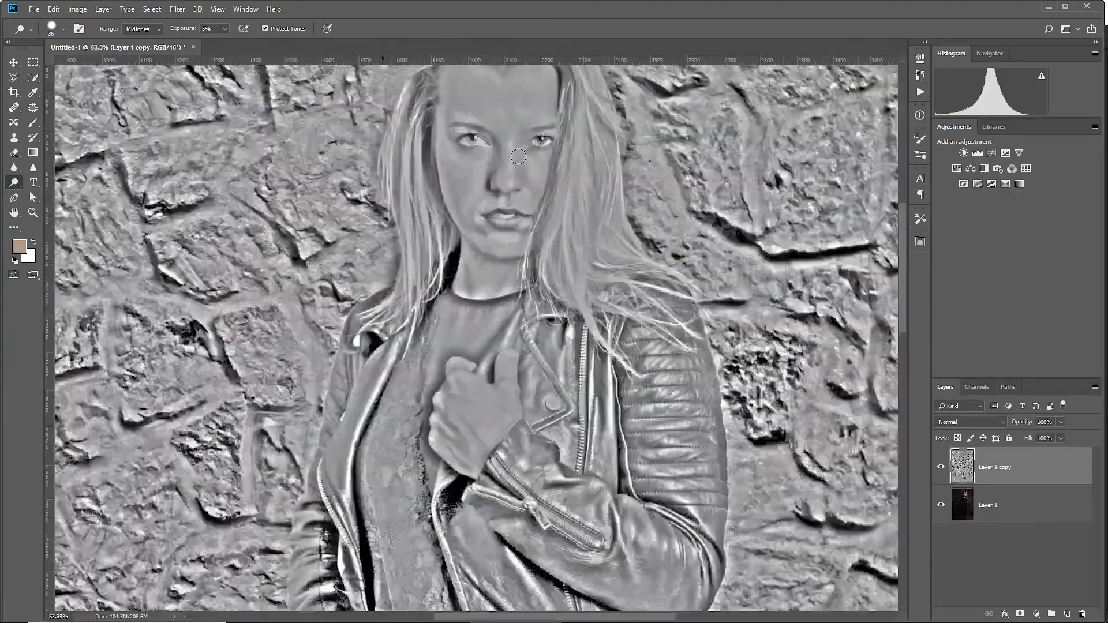
{"action": "scroll", "coordinate": [509, 194], "scroll_direction": "up", "scroll_amount": 5}
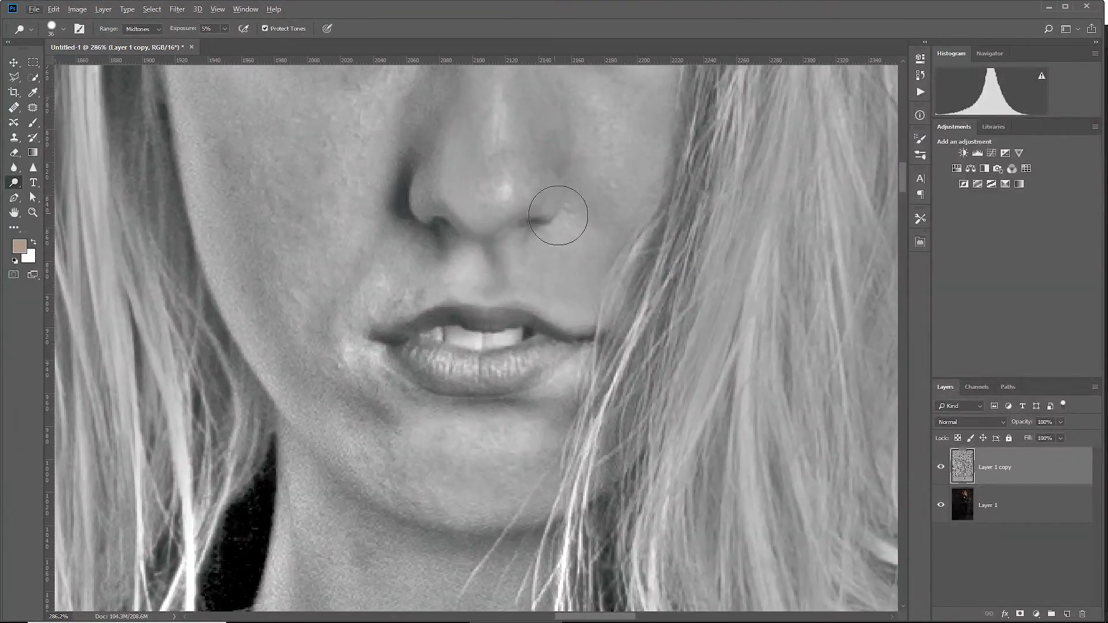
{"action": "mouse_move", "coordinate": [493, 159]}
{"action": "left_mouse_down"}
{"action": "mouse_move", "coordinate": [589, 205]}
{"action": "mouse_move", "coordinate": [555, 201]}
{"action": "mouse_move", "coordinate": [512, 171]}
{"action": "mouse_move", "coordinate": [526, 202]}
{"action": "mouse_move", "coordinate": [534, 181]}
{"action": "left_mouse_up"}
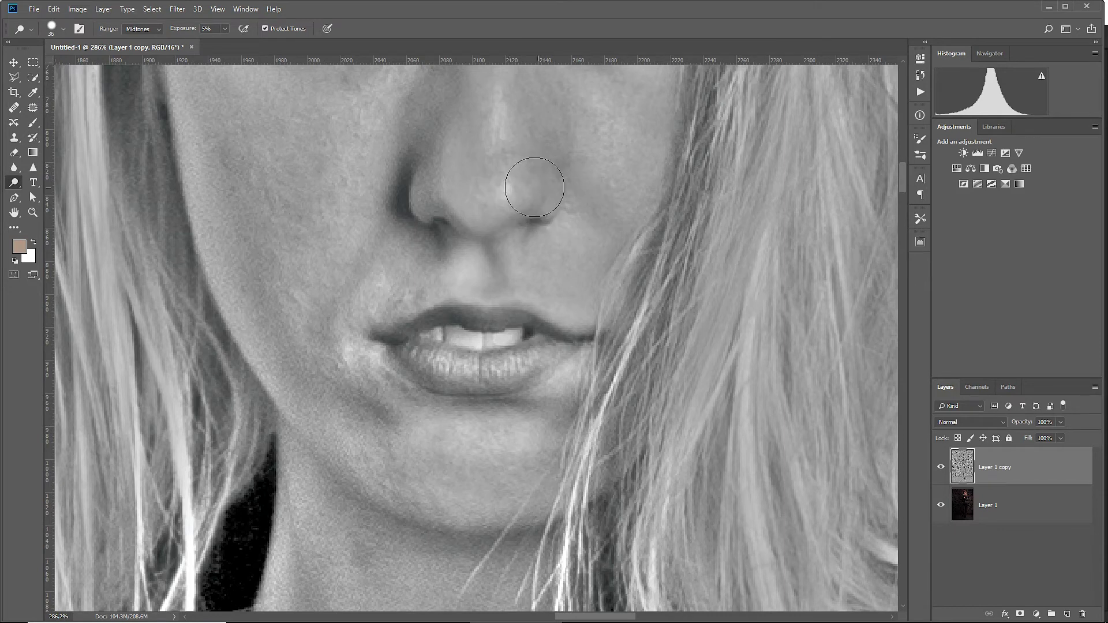
{"action": "left_click", "coordinate": [14, 62]}
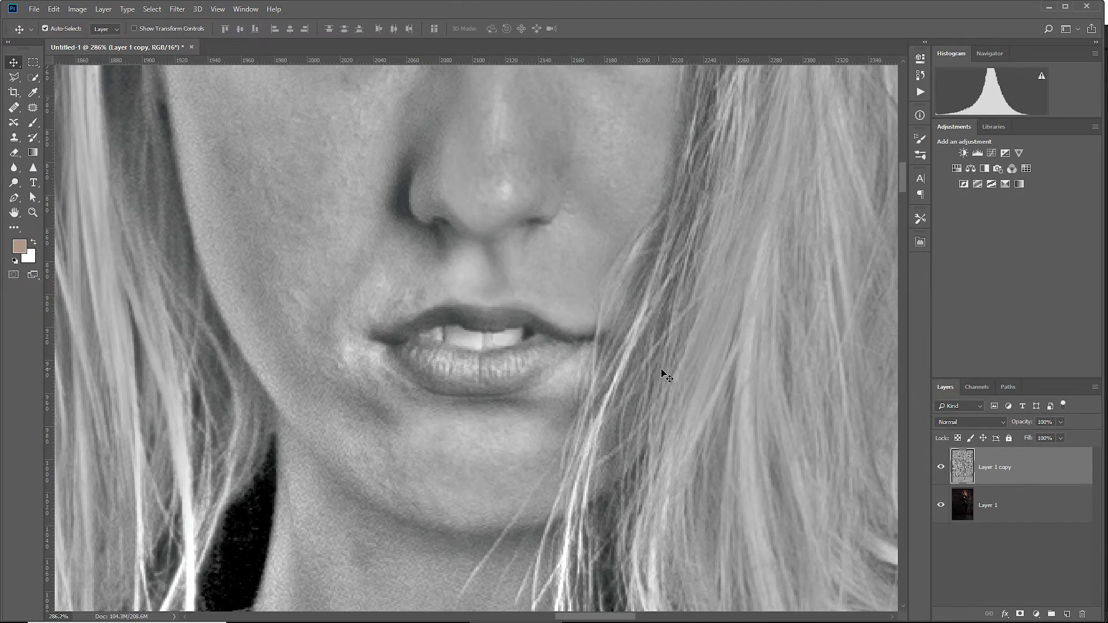
{"action": "scroll", "coordinate": [677, 378], "scroll_direction": "down", "scroll_amount": 10}
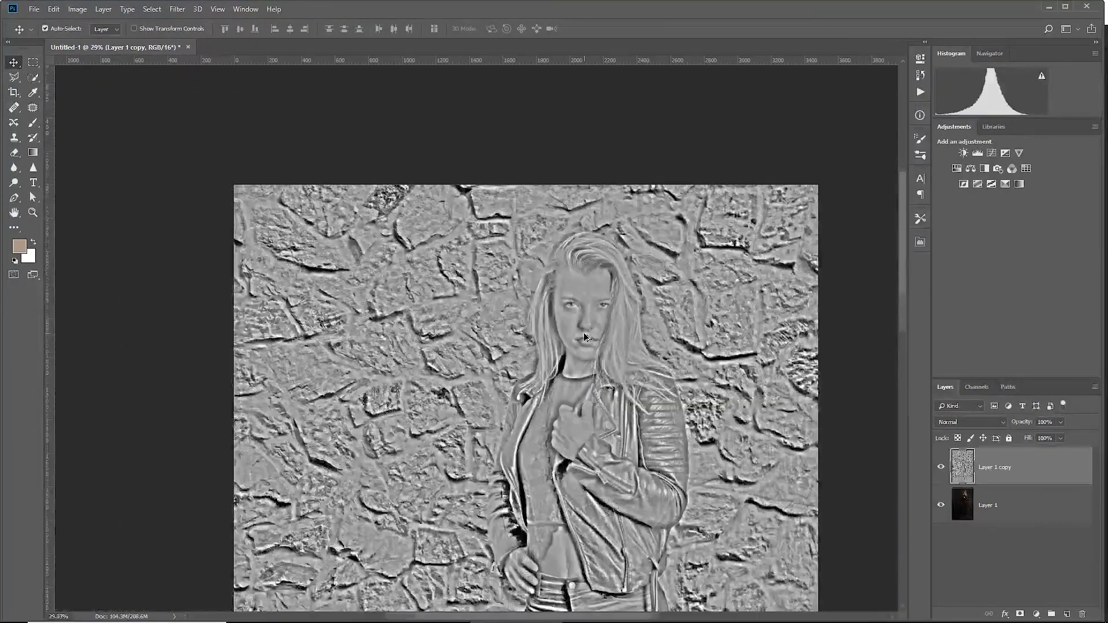
{"action": "scroll", "coordinate": [595, 300], "scroll_direction": "down", "scroll_amount": 4}
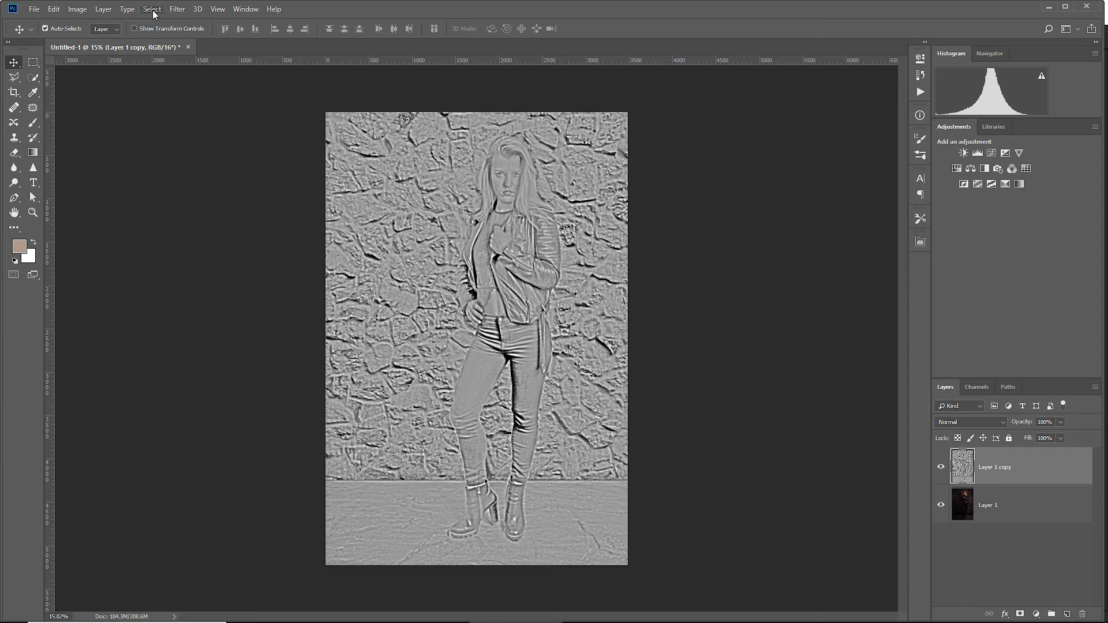
Apply a Gaussian Blur with a 15-pixel radius to the grey embossed Layer 1 copy.
{"action": "left_click", "coordinate": [177, 10]}
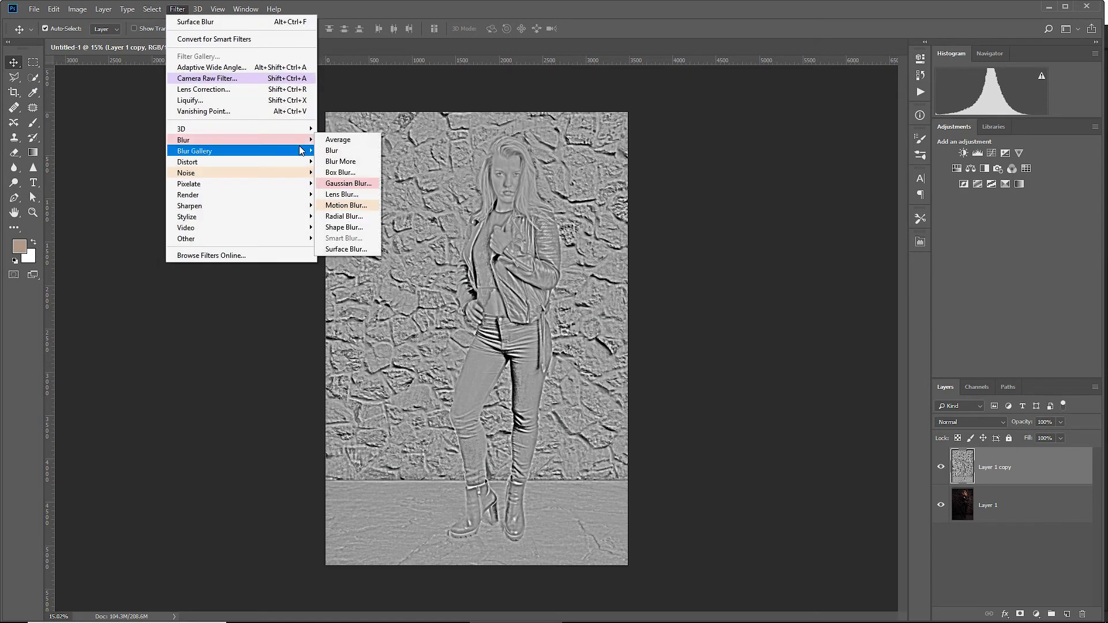
{"action": "left_click", "coordinate": [348, 184]}
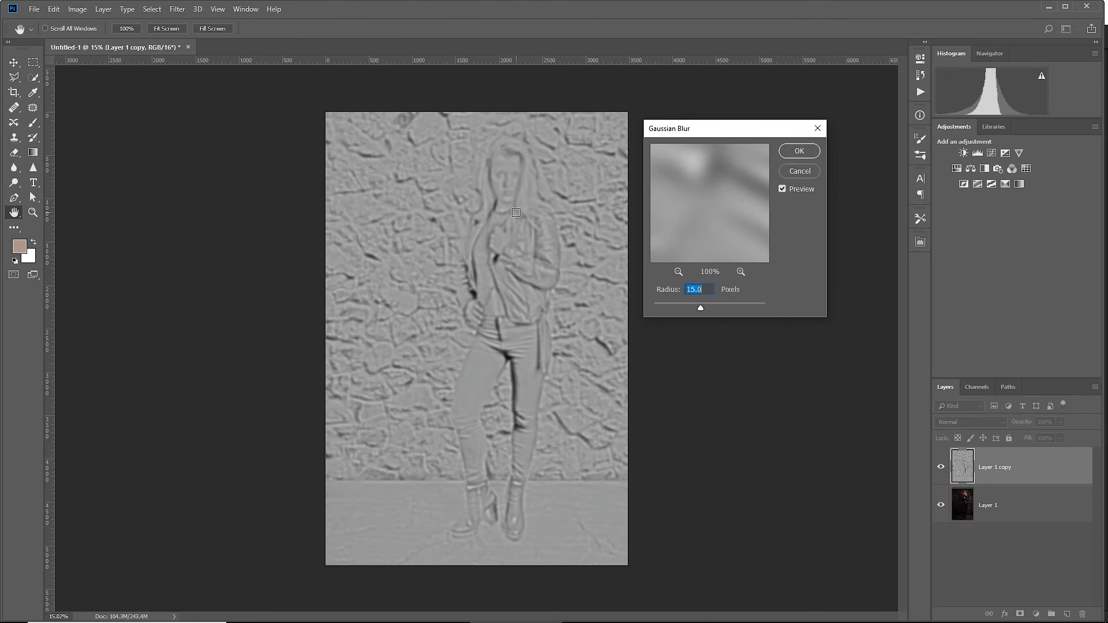
{"action": "key", "text": "alt"}
{"action": "mouse_move", "coordinate": [701, 307]}
{"action": "left_mouse_down"}
{"action": "mouse_move", "coordinate": [661, 311]}
{"action": "mouse_move", "coordinate": [701, 310]}
{"action": "left_mouse_up"}
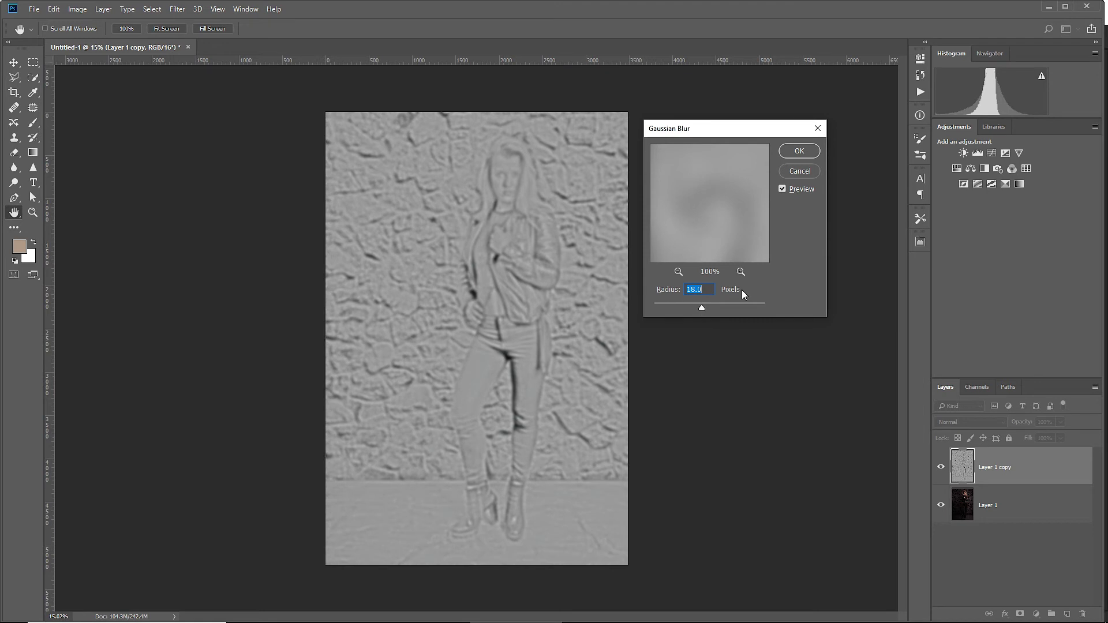
{"action": "type", "text": "15"}
{"action": "key", "text": "Tab"}
{"action": "left_click", "coordinate": [796, 152]}
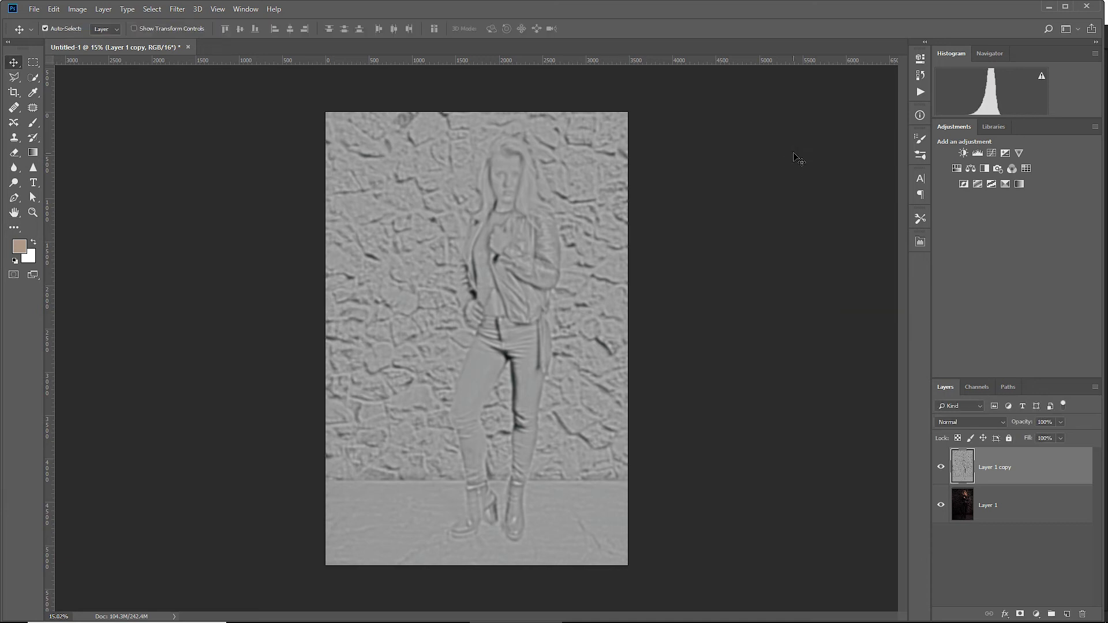
Set Layer 1 copy's blend mode to Overlay, after briefly trying Soft Light.
{"action": "left_click", "coordinate": [965, 421]}
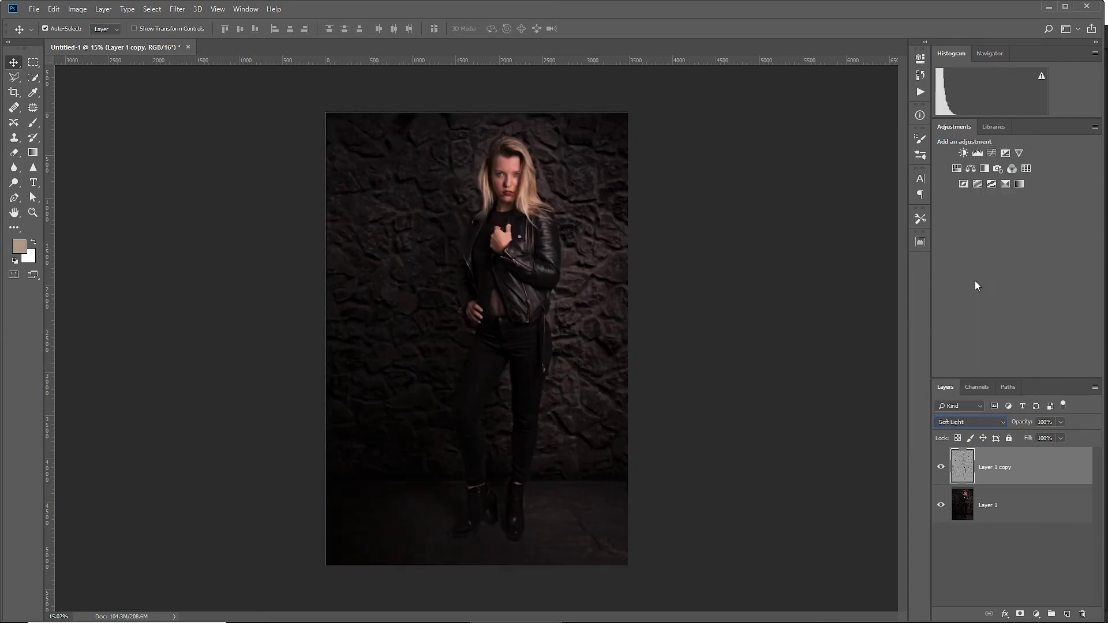
{"action": "left_click", "coordinate": [973, 281]}
{"action": "left_click", "coordinate": [974, 418]}
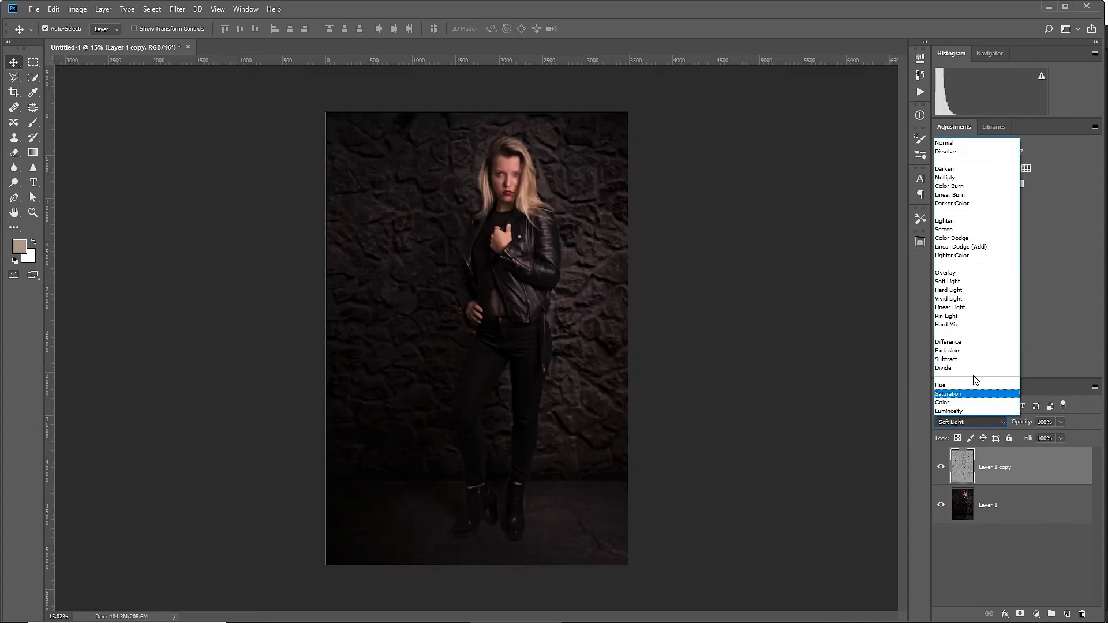
{"action": "left_click", "coordinate": [976, 272]}
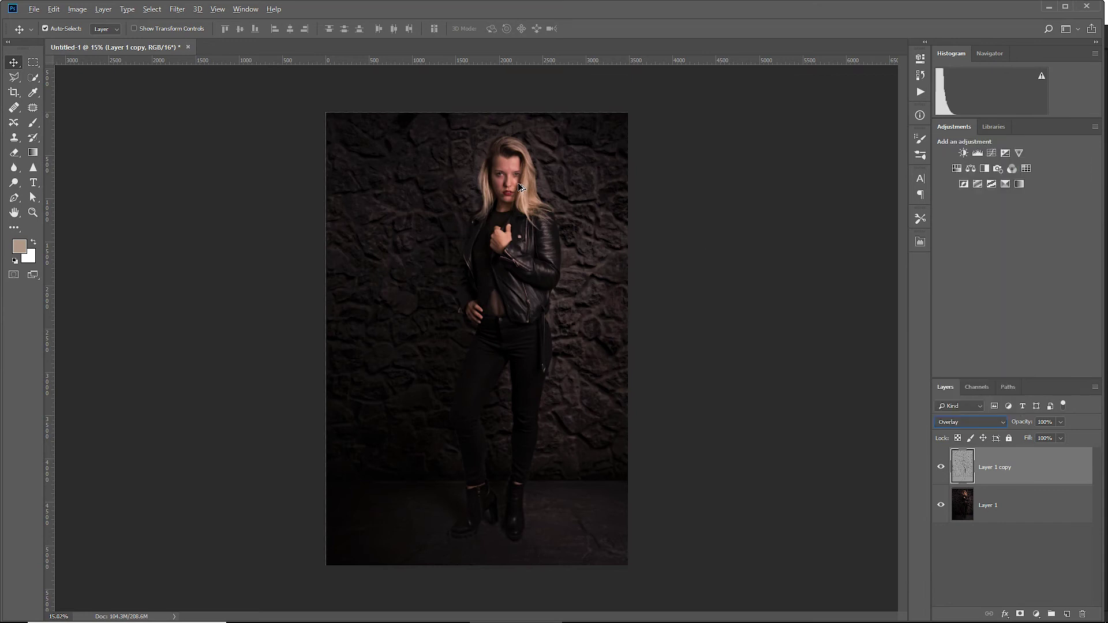
Toggle Layer 1 copy's visibility off and on twice to compare the portrait with and without it.
{"action": "left_click", "coordinate": [705, 227]}
{"action": "scroll", "coordinate": [528, 183], "scroll_direction": "up", "scroll_amount": 1}
{"action": "scroll", "coordinate": [528, 182], "scroll_direction": "up", "scroll_amount": 6}
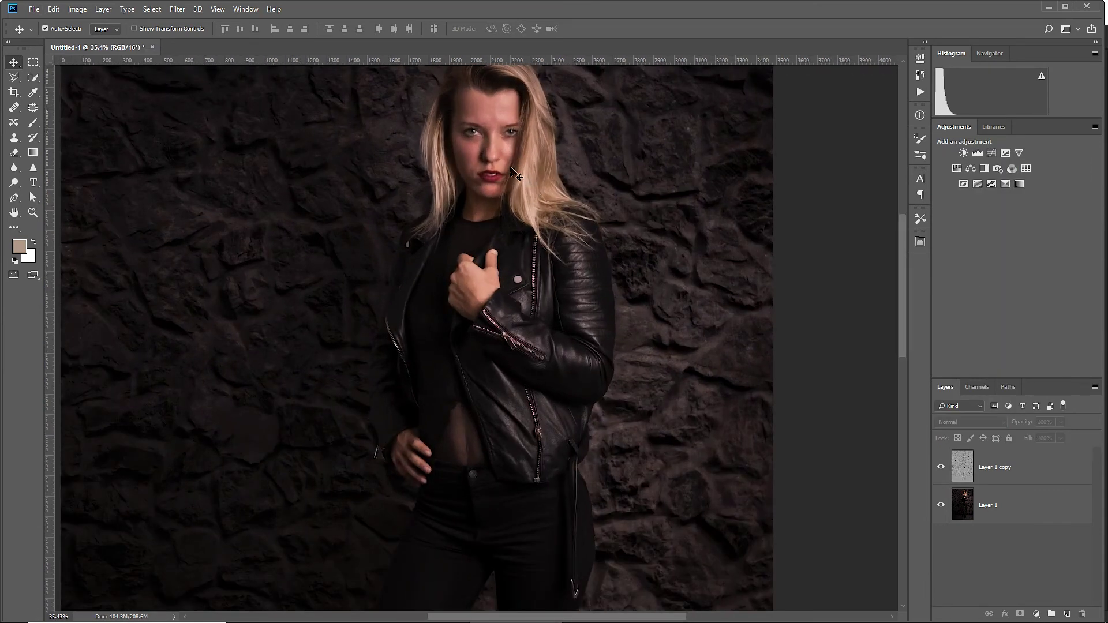
{"action": "scroll", "coordinate": [584, 236], "scroll_direction": "up", "scroll_amount": 4}
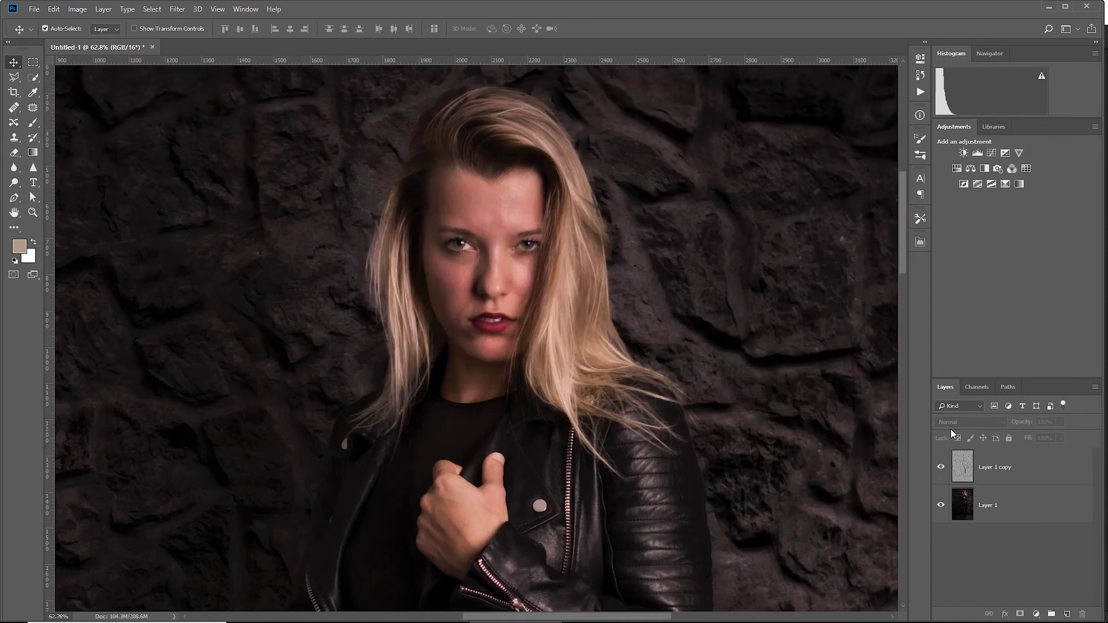
{"action": "left_click", "coordinate": [986, 472]}
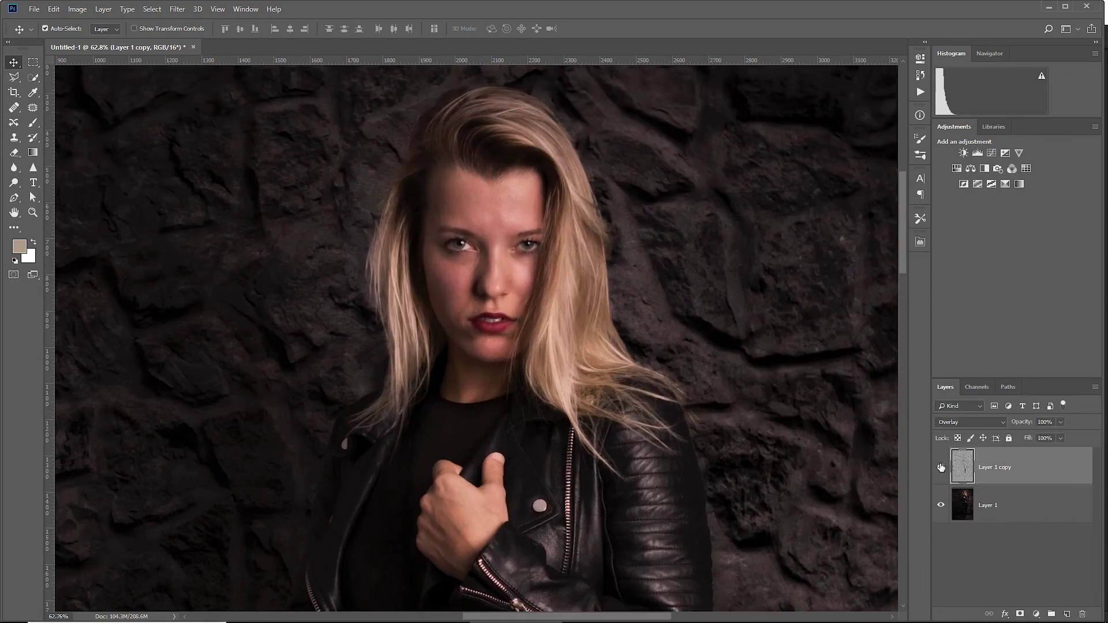
{"action": "left_click", "coordinate": [941, 467]}
{"action": "left_click", "coordinate": [941, 467]}
{"action": "left_click", "coordinate": [940, 466]}
{"action": "left_click", "coordinate": [941, 467]}
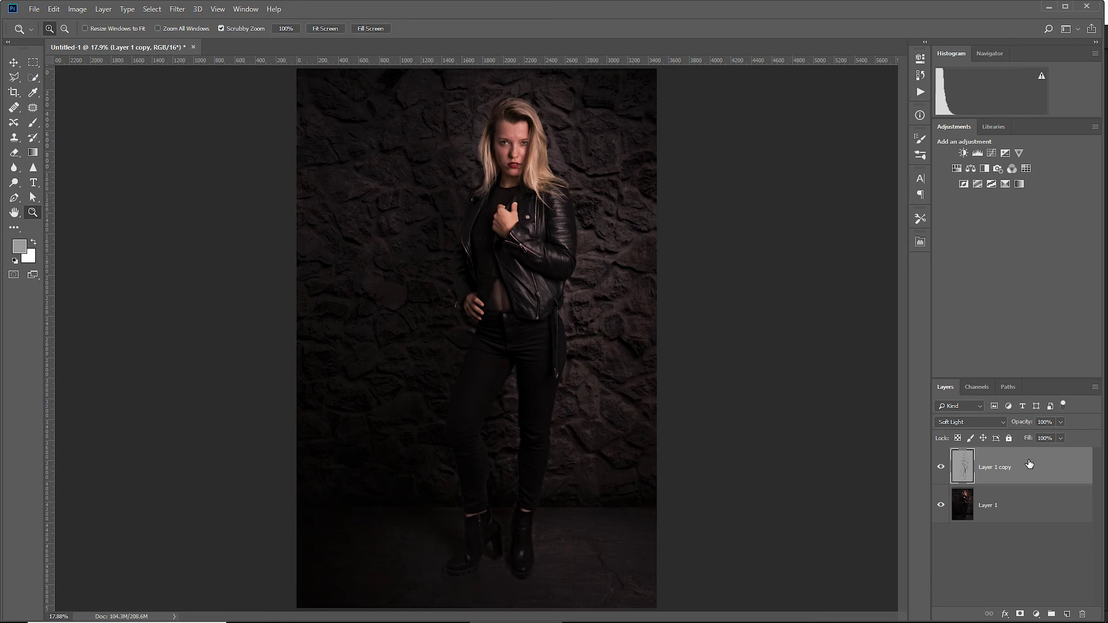
Delete the hand-made grey layer and run the D&B Base action on Layer 1 instead.
{"action": "key", "text": "Delete"}
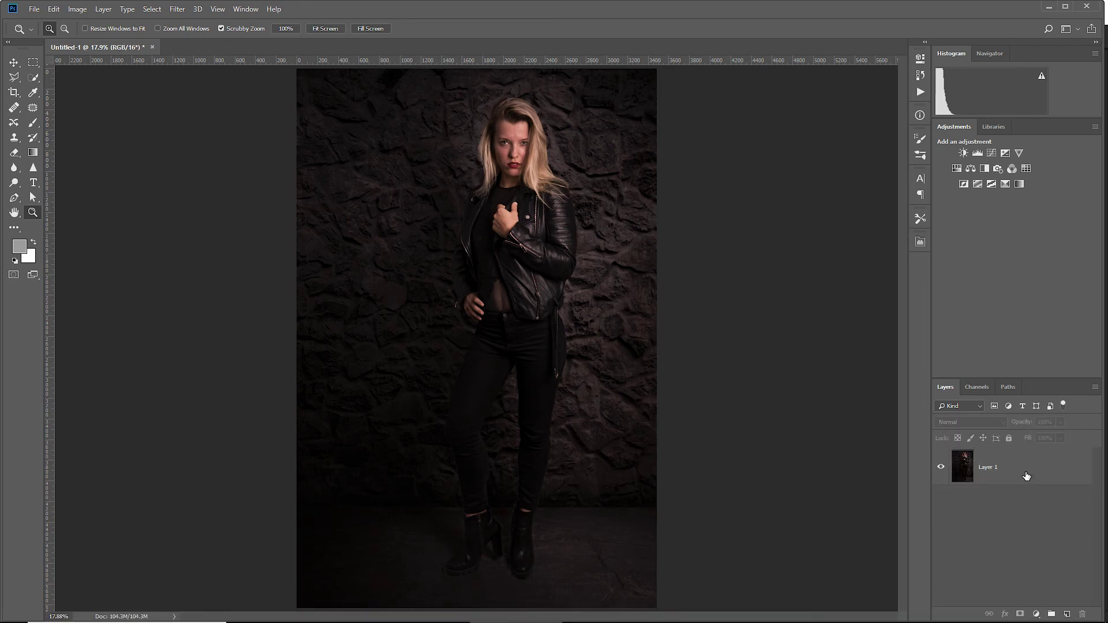
{"action": "left_click", "coordinate": [1026, 475]}
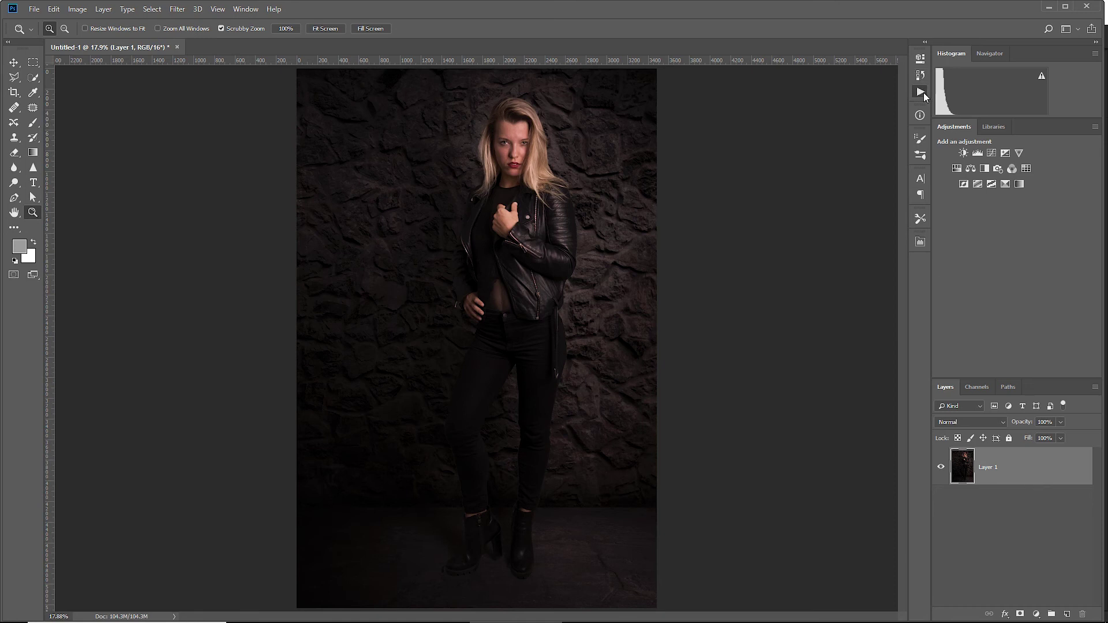
{"action": "left_click", "coordinate": [923, 92]}
{"action": "left_click", "coordinate": [846, 220]}
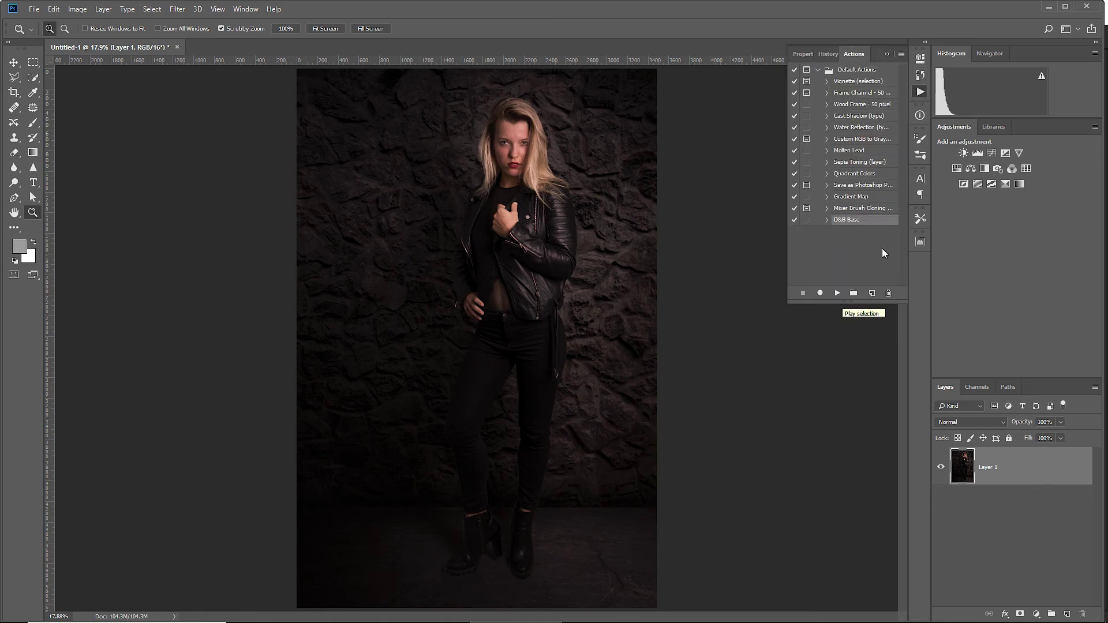
{"action": "left_click", "coordinate": [837, 294]}
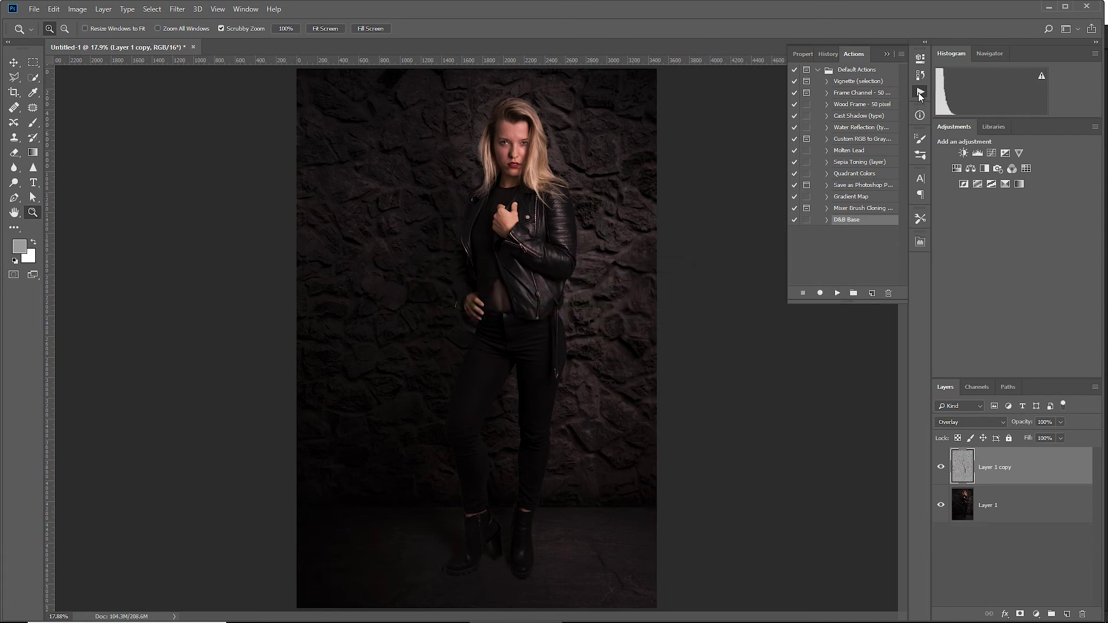
{"action": "left_click", "coordinate": [920, 94]}
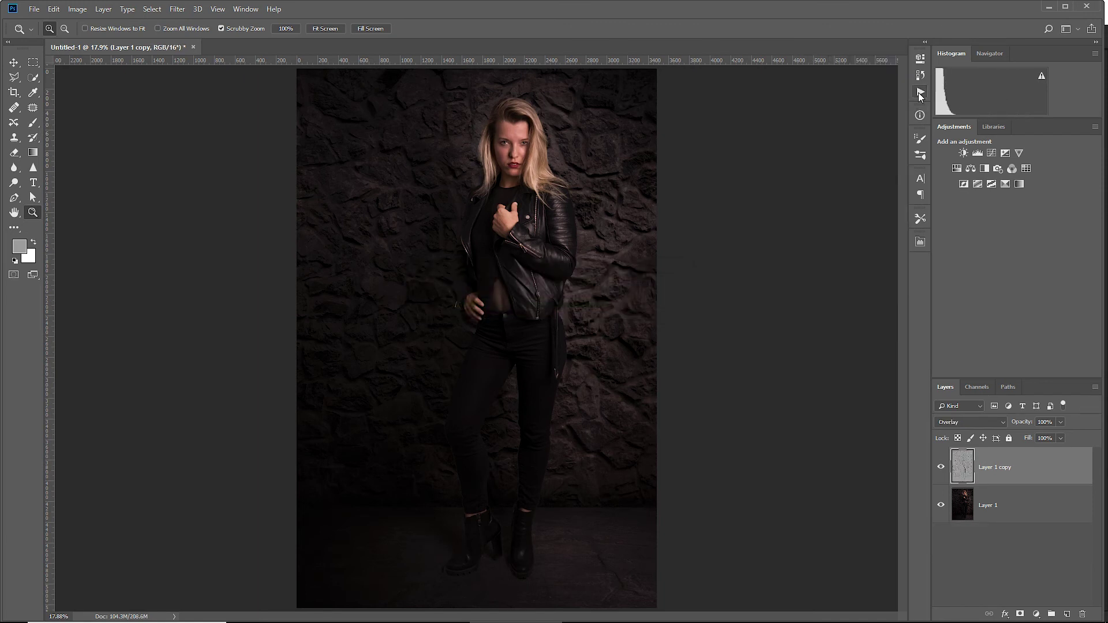
{"action": "left_click", "coordinate": [941, 468]}
With Layer 1 selected, start a new action in the Actions panel, then cancel its setup.
{"action": "left_click", "coordinate": [968, 553]}
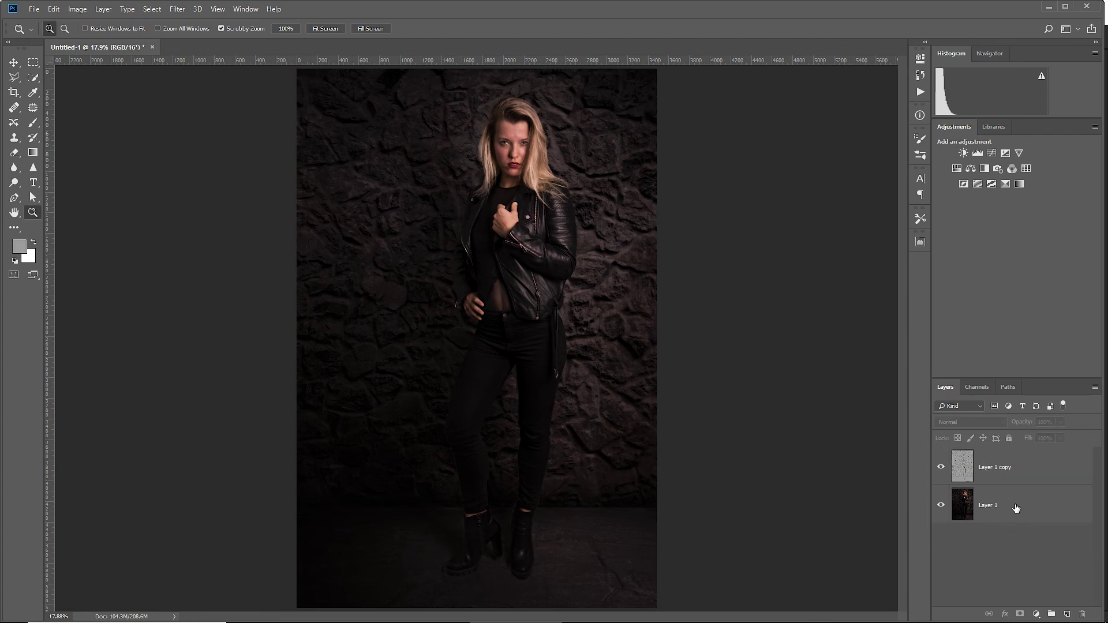
{"action": "left_click", "coordinate": [1016, 507]}
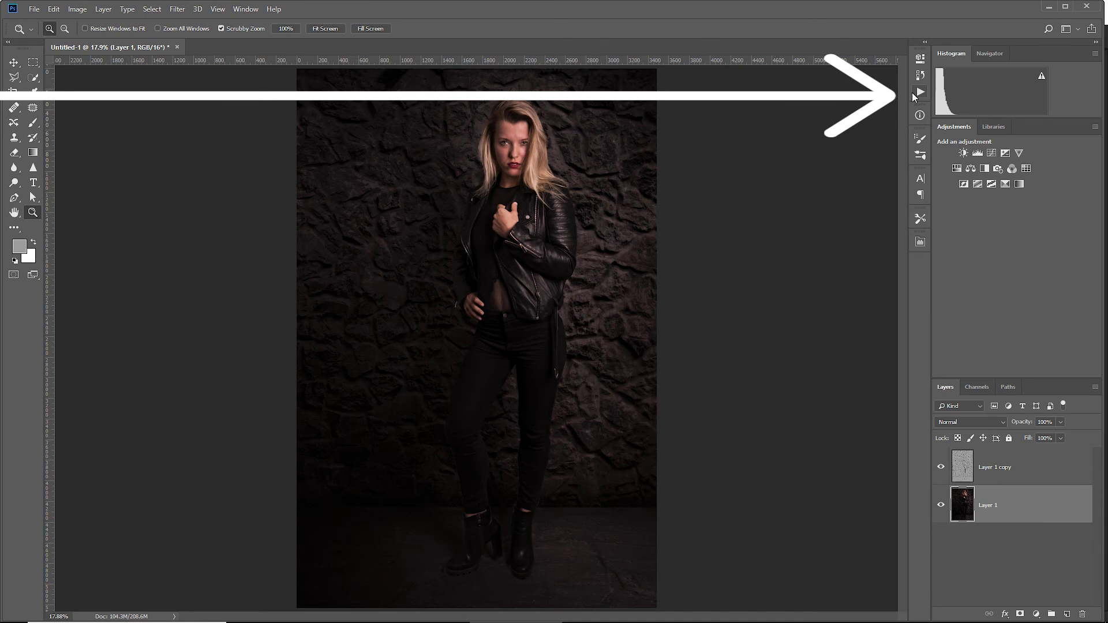
{"action": "left_click", "coordinate": [920, 94]}
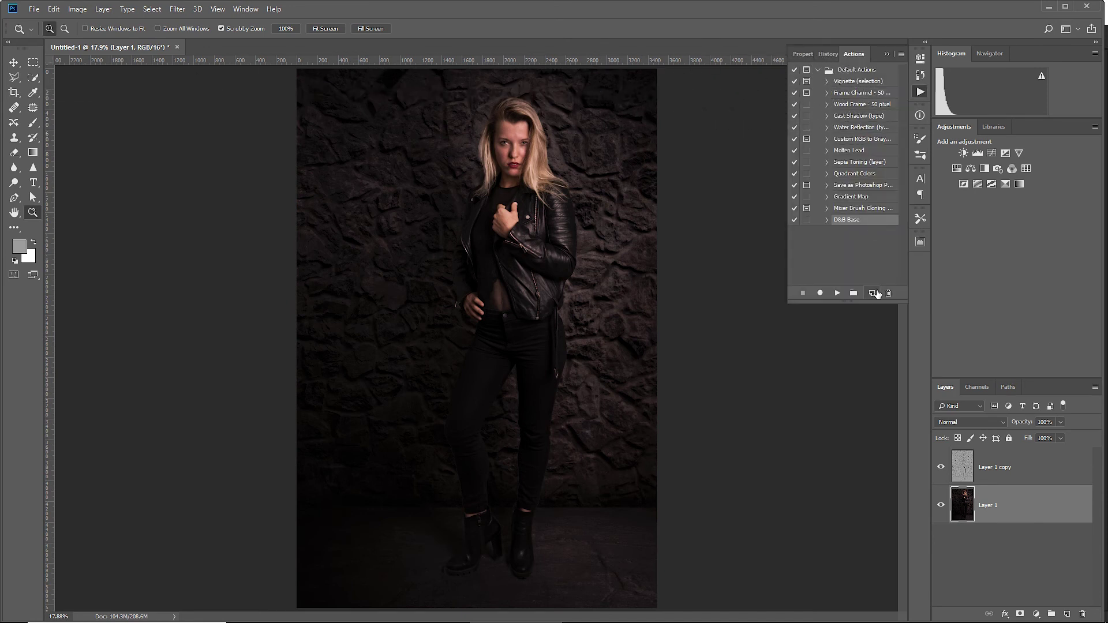
{"action": "left_click", "coordinate": [873, 293]}
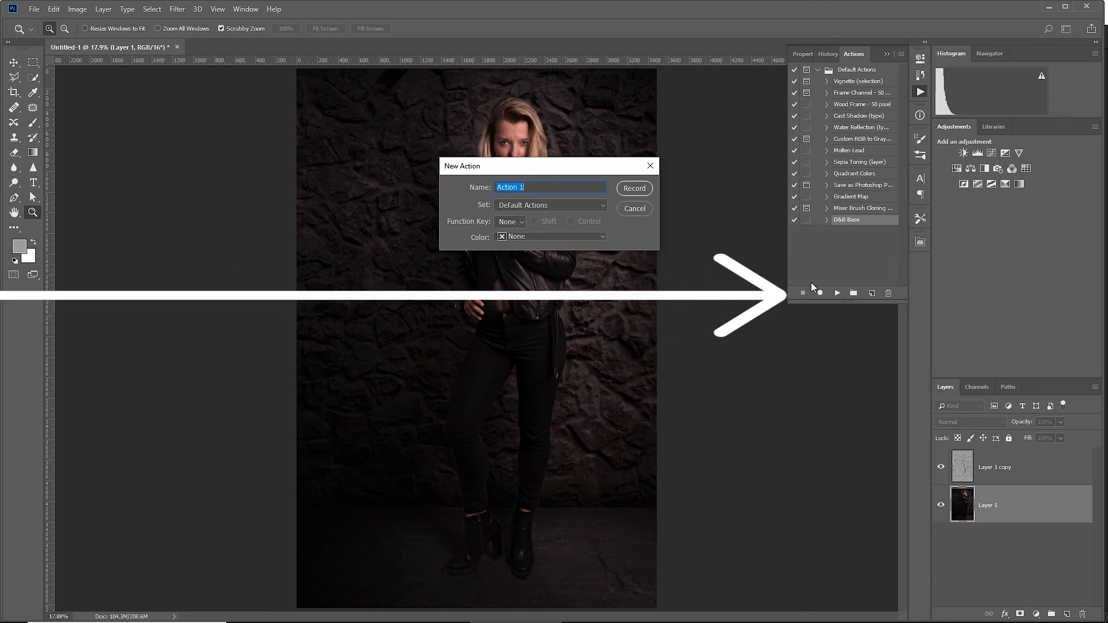
{"action": "key", "text": "Escape"}
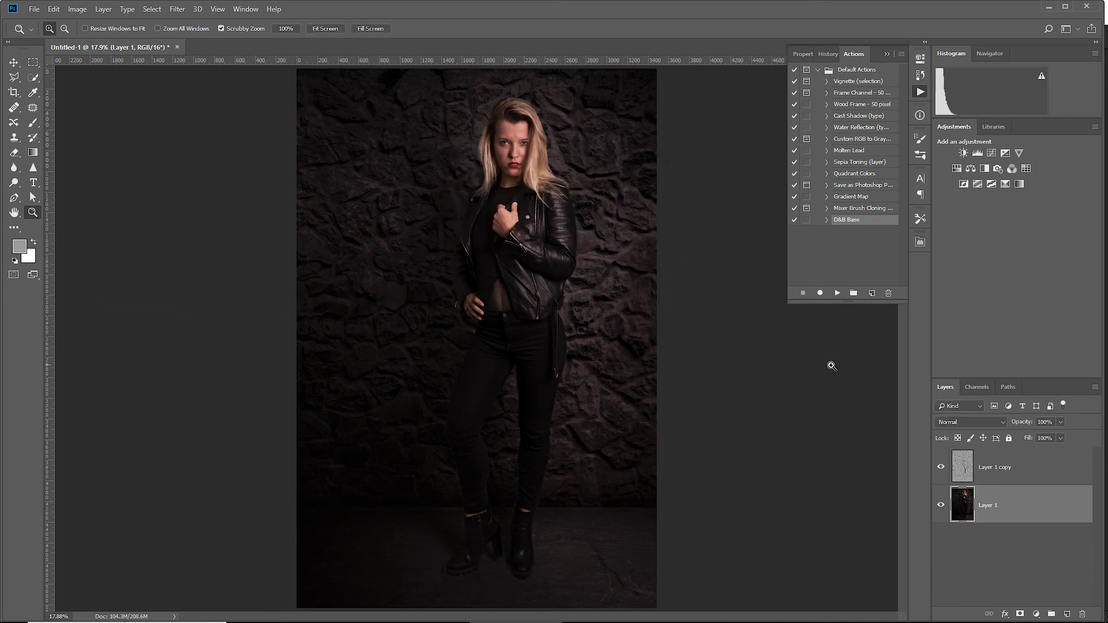